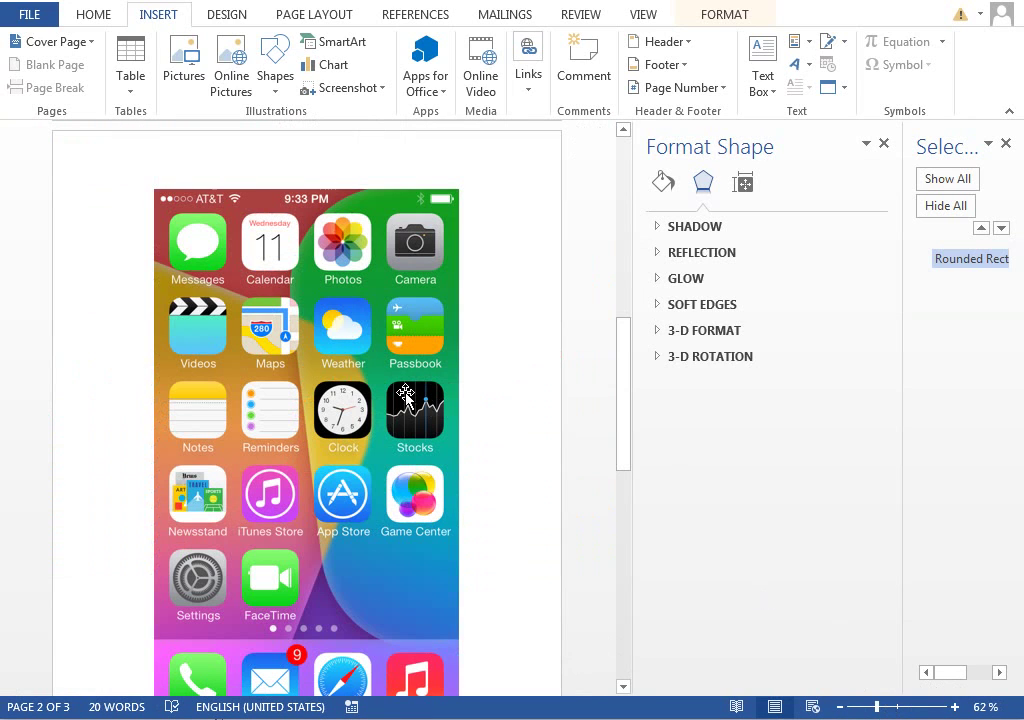
Paste the black rounded rectangle and move it over the Safari icon in the phone screenshot.
{"action": "key", "text": "ctrl+v"}
{"action": "left_click_drag", "start_coordinate": [194, 222], "coordinate": [356, 636]}
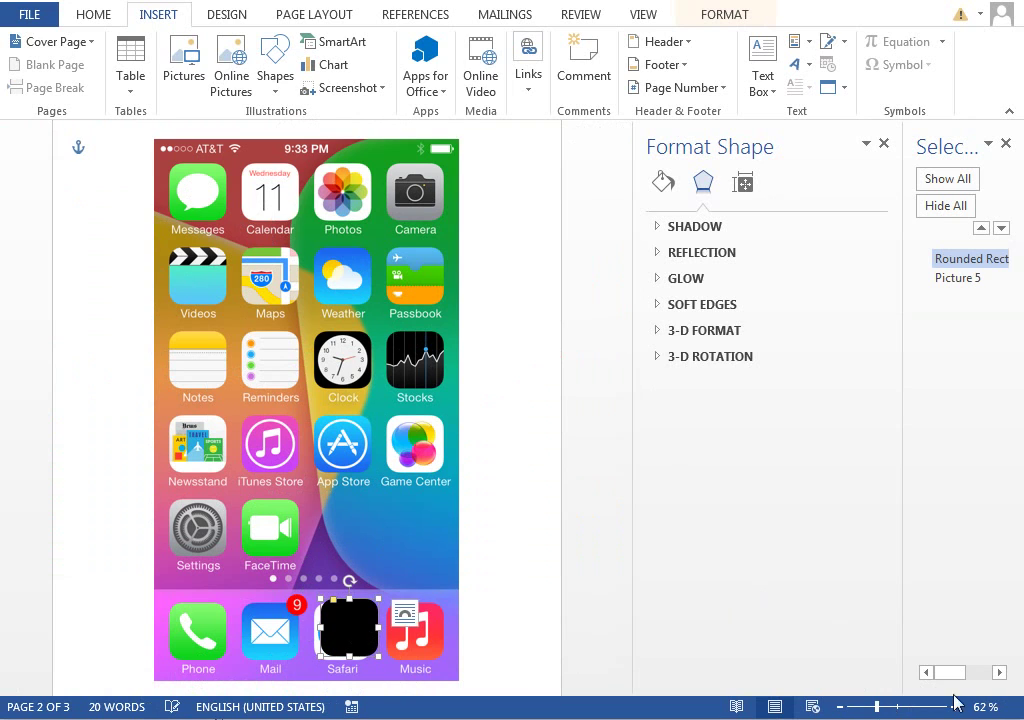
{"action": "left_click", "coordinate": [922, 712]}
{"action": "scroll", "coordinate": [466, 437], "scroll_direction": "down", "scroll_amount": 5}
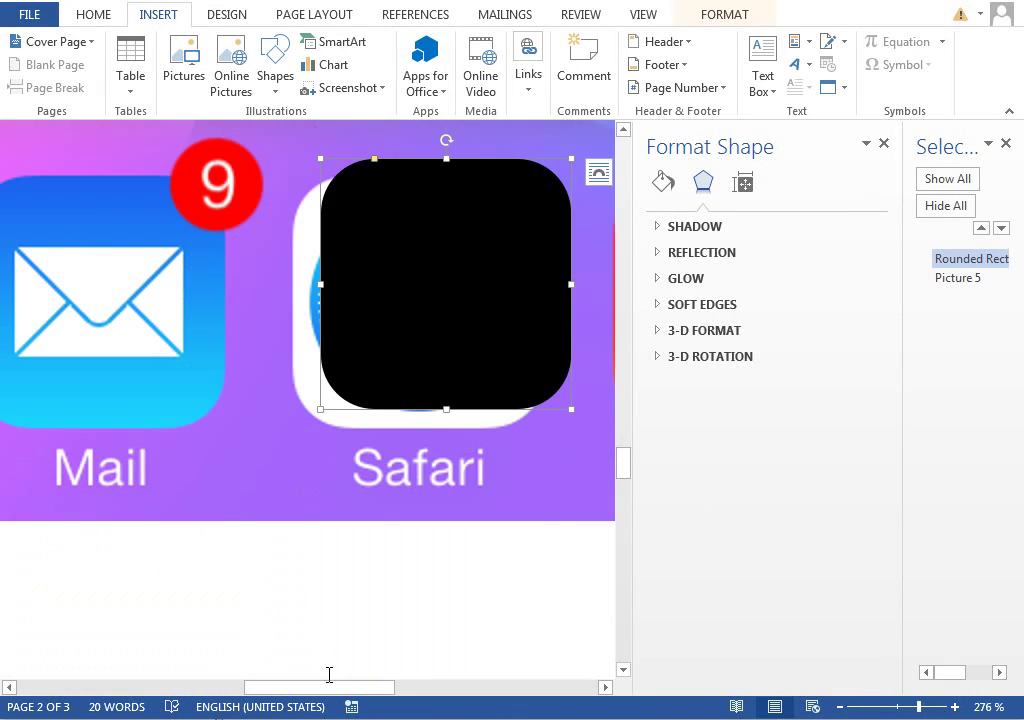
{"action": "left_click_drag", "start_coordinate": [362, 694], "coordinate": [385, 694]}
{"action": "mouse_move", "coordinate": [347, 336]}
{"action": "left_mouse_down"}
{"action": "mouse_move", "coordinate": [315, 331]}
{"action": "mouse_move", "coordinate": [339, 334]}
{"action": "left_mouse_up"}
Fill the rounded rectangle with white and align it exactly over the Safari icon.
{"action": "left_click", "coordinate": [700, 14]}
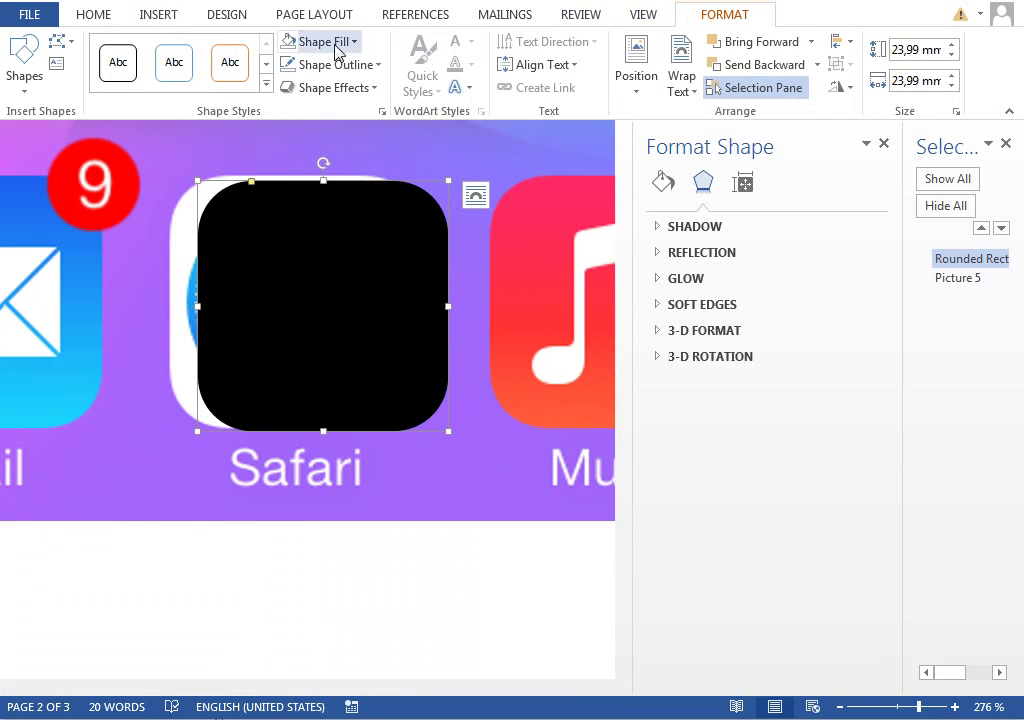
{"action": "left_click", "coordinate": [330, 43]}
{"action": "left_click", "coordinate": [290, 88]}
{"action": "mouse_move", "coordinate": [256, 245]}
{"action": "left_mouse_down"}
{"action": "mouse_move", "coordinate": [263, 256]}
{"action": "mouse_move", "coordinate": [238, 249]}
{"action": "left_mouse_up"}
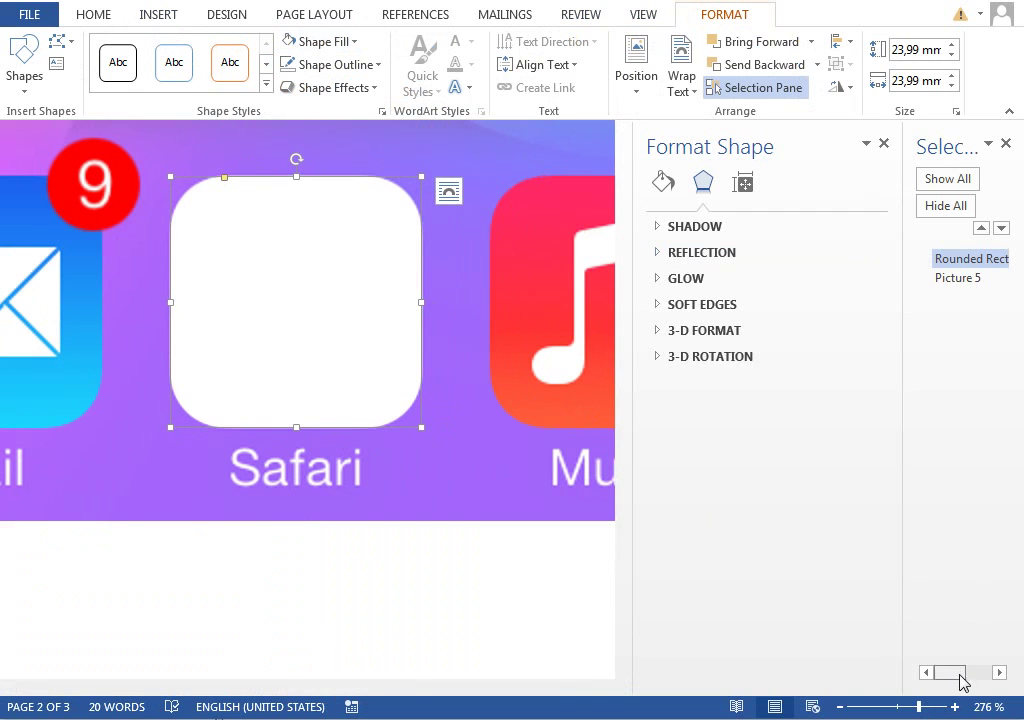
Hide the white rounded rectangle and draw a circle about 21 mm across over the Safari compass.
{"action": "left_click_drag", "start_coordinate": [962, 673], "coordinate": [987, 673]}
{"action": "left_click", "coordinate": [999, 259]}
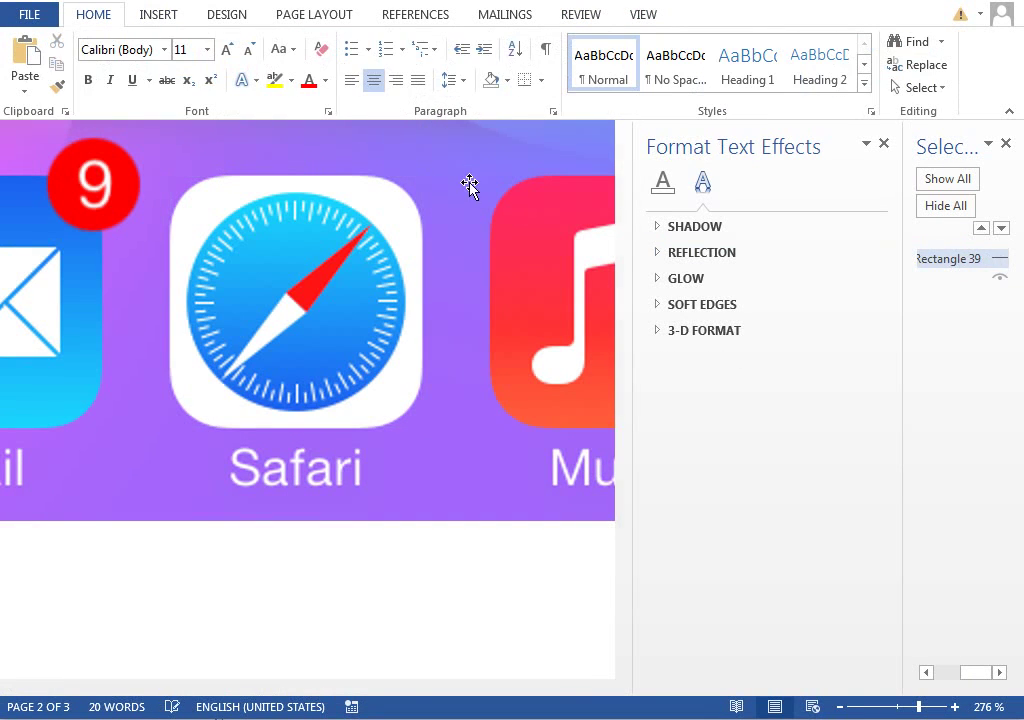
{"action": "left_click", "coordinate": [157, 13]}
{"action": "left_click", "coordinate": [272, 62]}
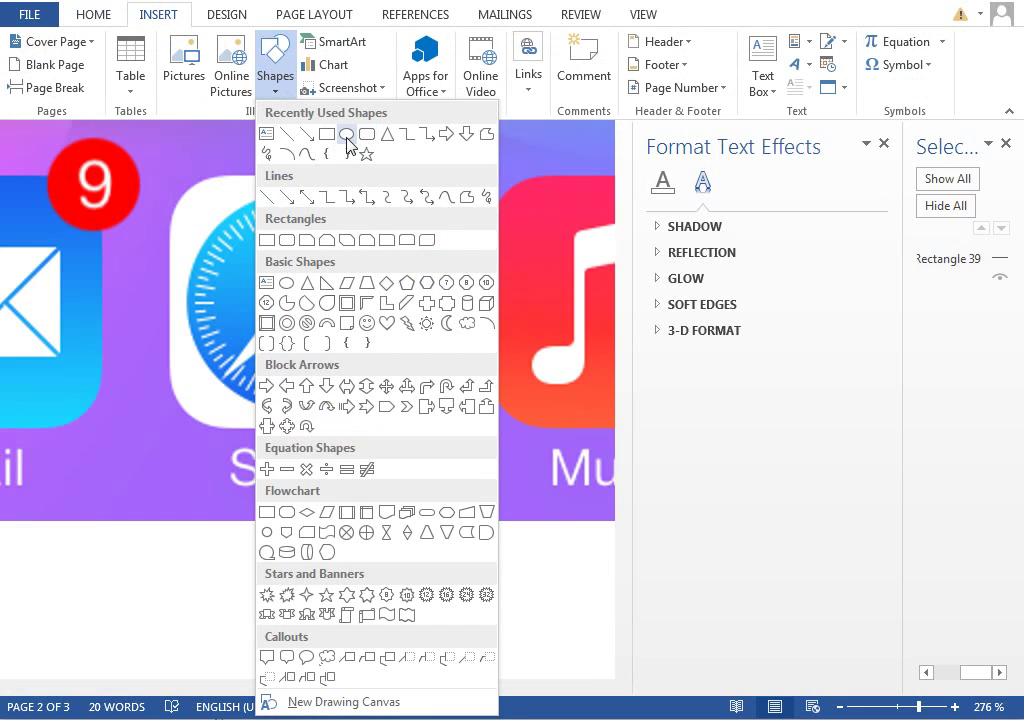
{"action": "left_click", "coordinate": [347, 134]}
{"action": "left_click_drag", "start_coordinate": [156, 158], "coordinate": [406, 410]}
{"action": "key", "text": "Left"}
{"action": "key", "text": "Up"}
Remove the circle's outline and shift it sideways to uncover part of the original compass.
{"action": "left_click", "coordinate": [665, 181]}
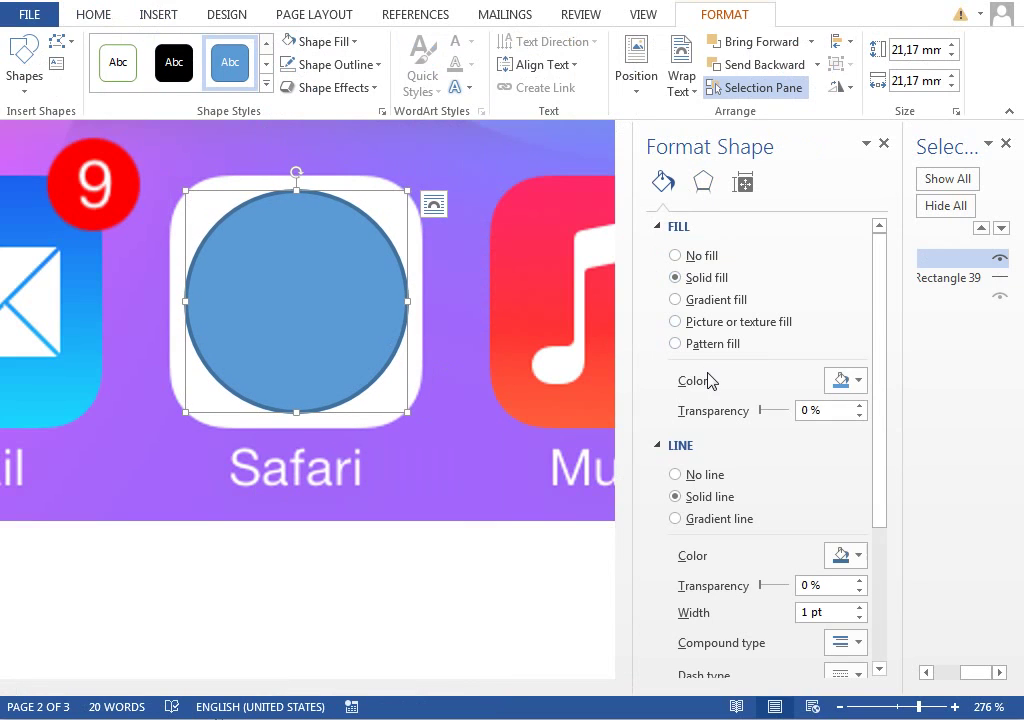
{"action": "left_click", "coordinate": [699, 476]}
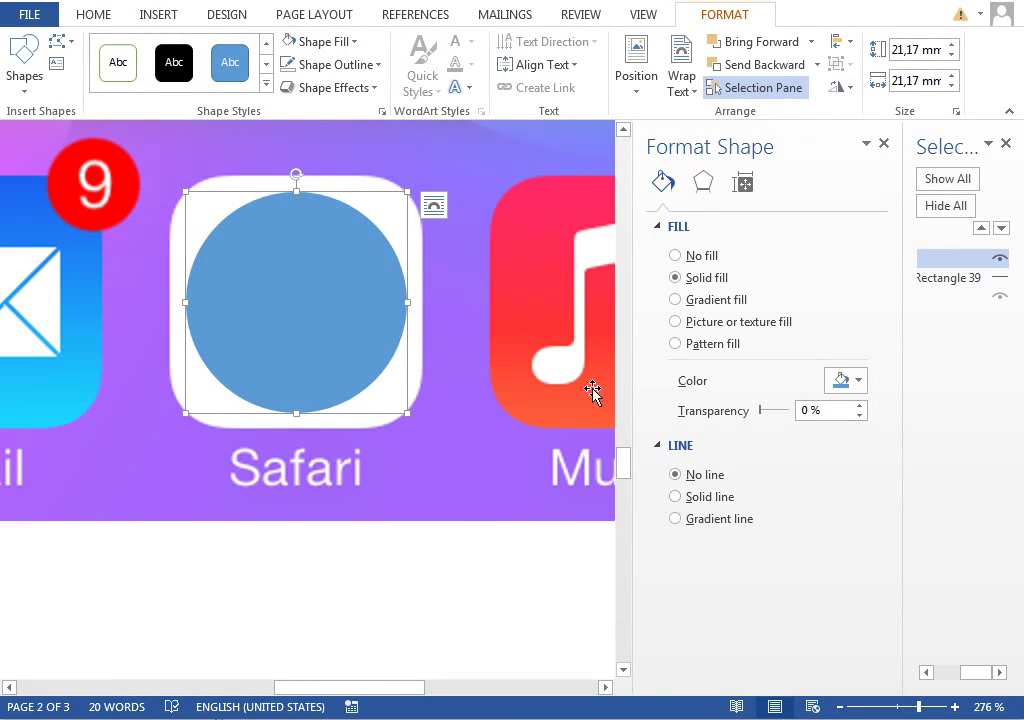
{"action": "left_click_drag", "start_coordinate": [288, 341], "coordinate": [368, 341]}
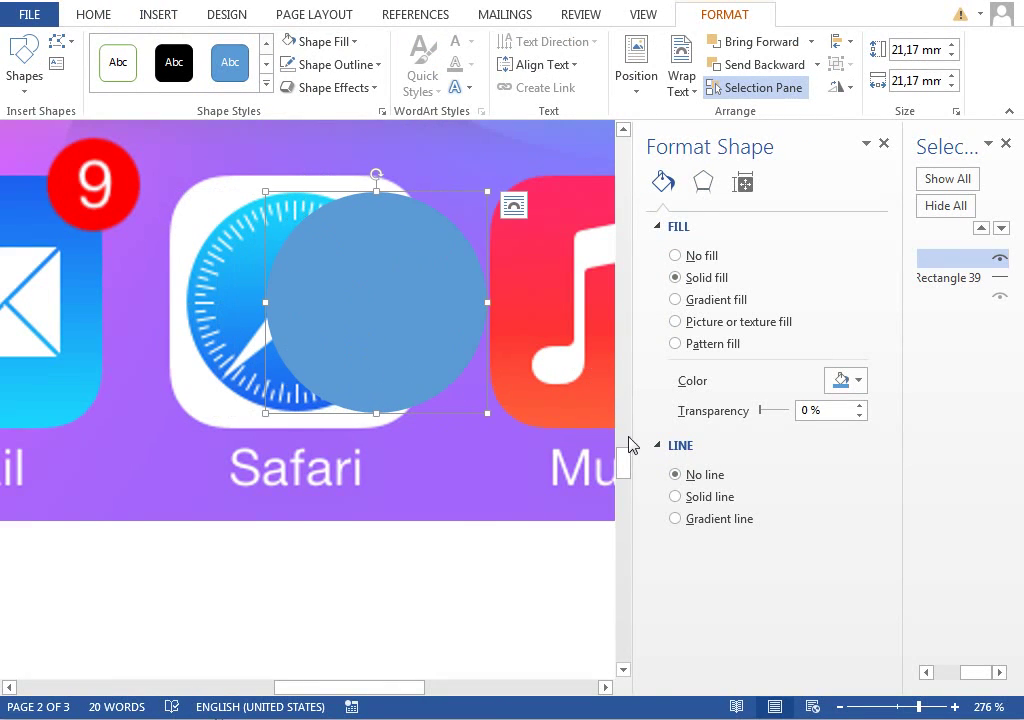
Apply a gradient fill to the circle and remove its middle gradient stop.
{"action": "left_click", "coordinate": [700, 300]}
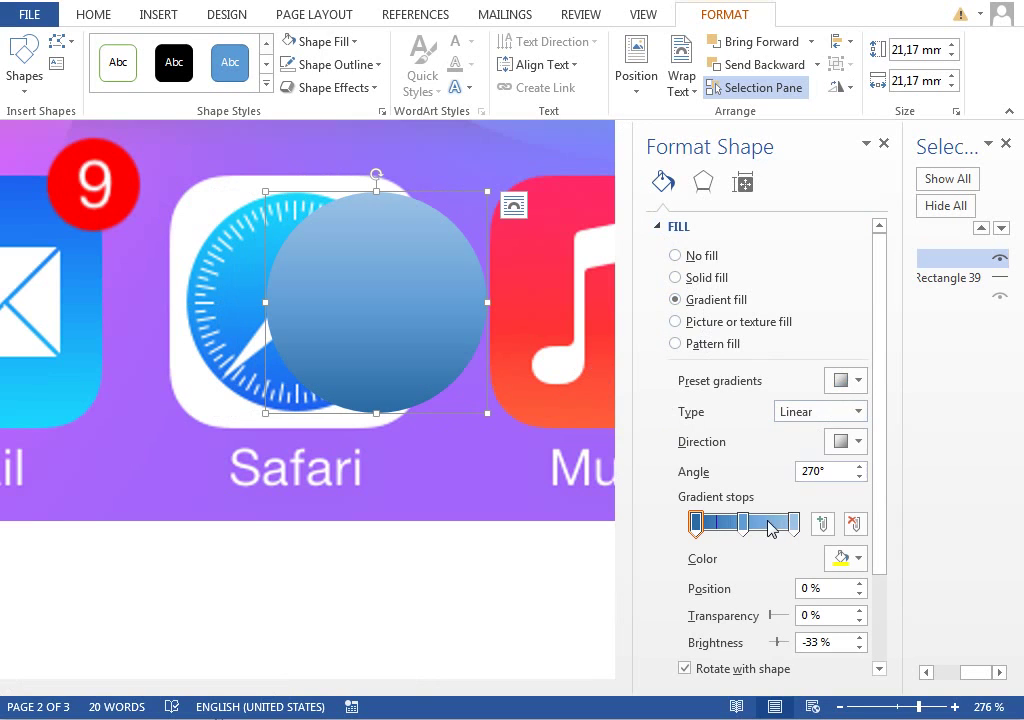
{"action": "left_click_drag", "start_coordinate": [743, 522], "coordinate": [770, 545]}
{"action": "left_click", "coordinate": [794, 522]}
Set the circle's 100 % gradient stop to a light sky blue from the standard colours.
{"action": "left_click", "coordinate": [845, 558]}
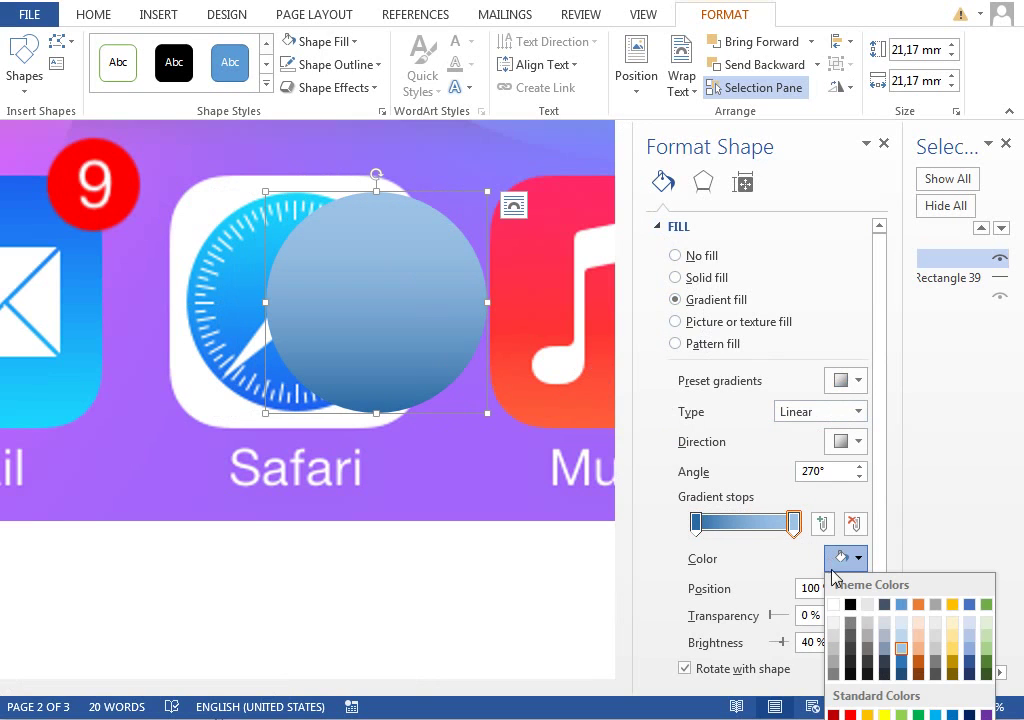
{"action": "left_click", "coordinate": [860, 719]}
{"action": "left_click", "coordinate": [47, 38]}
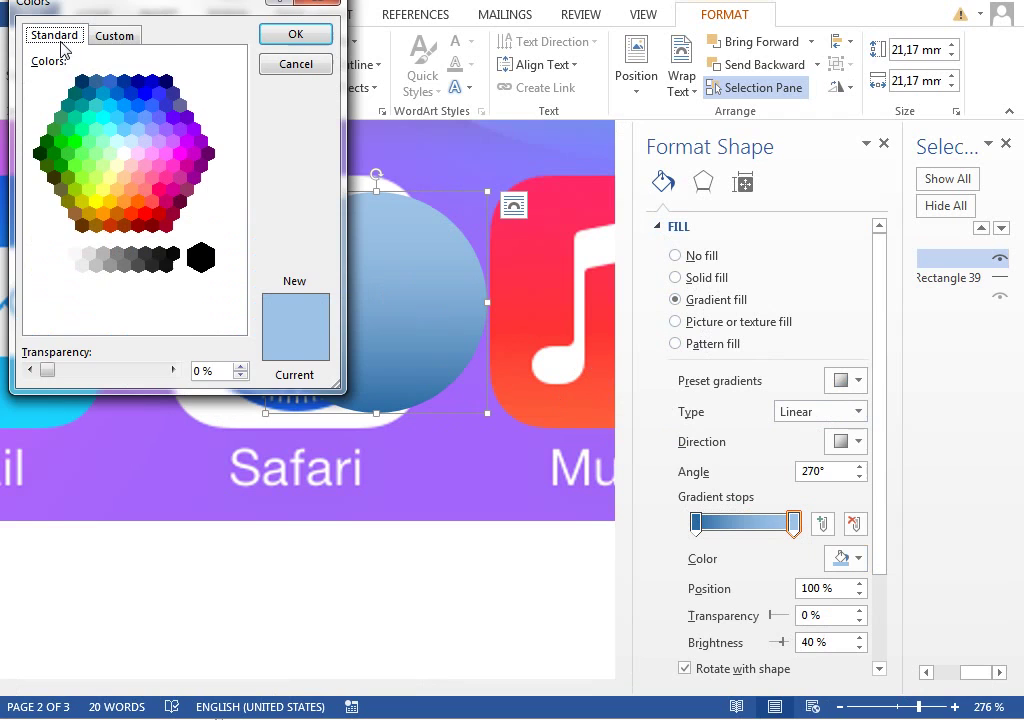
{"action": "left_click_drag", "start_coordinate": [150, 24], "coordinate": [118, 24]}
{"action": "left_click", "coordinate": [75, 132]}
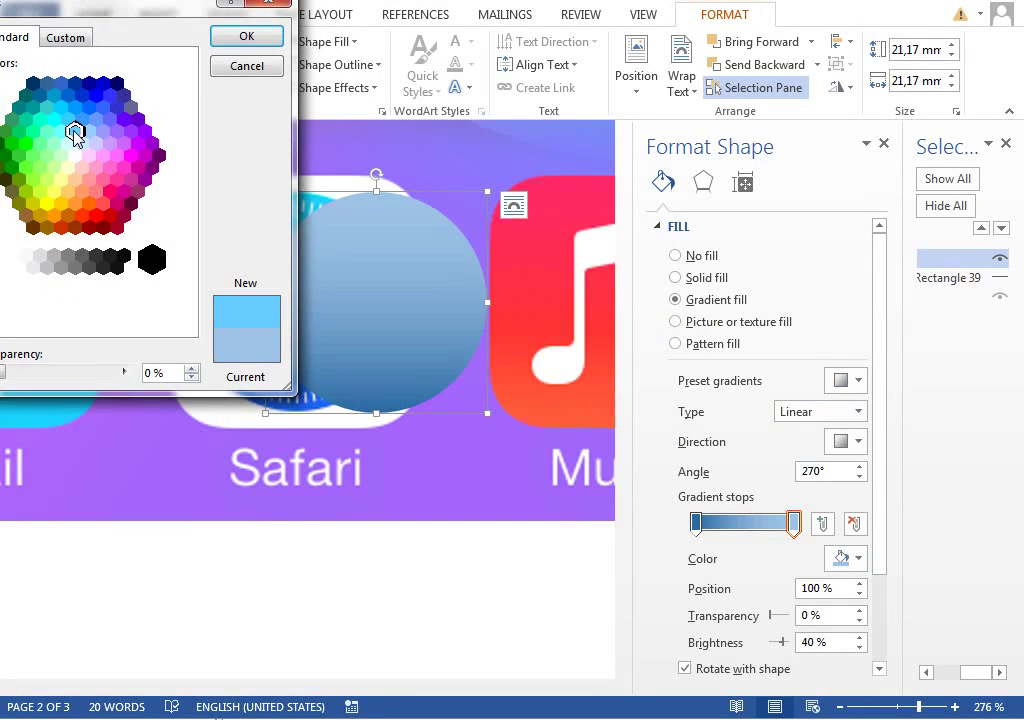
{"action": "left_click", "coordinate": [240, 40]}
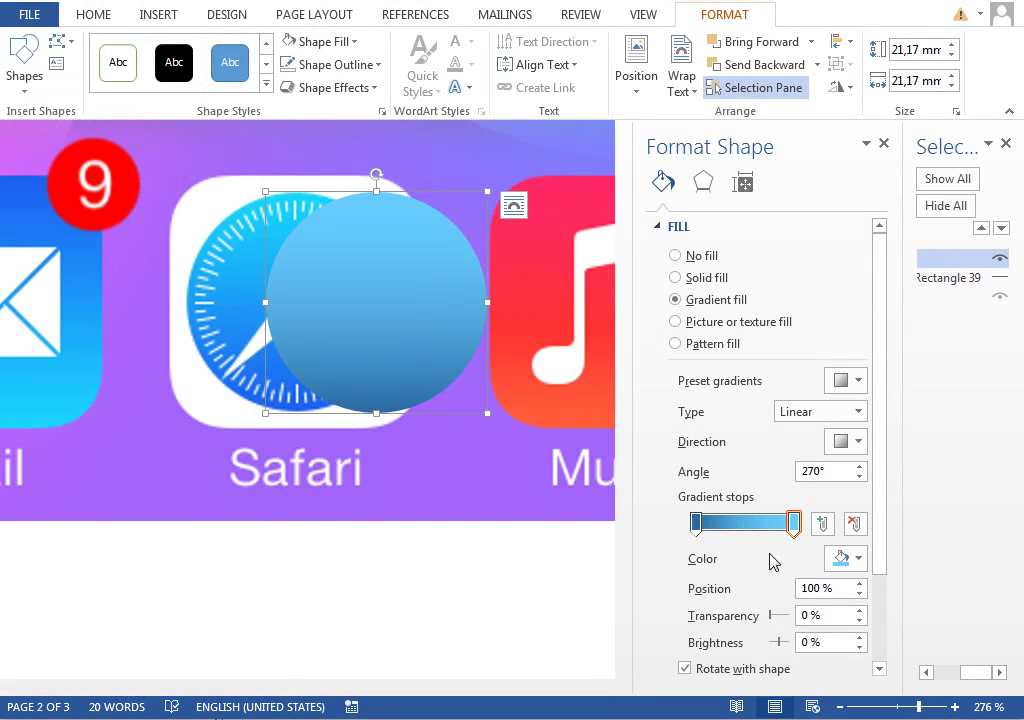
Set the circle's 0 % gradient stop to a bright azure blue from the standard colours.
{"action": "left_click", "coordinate": [697, 526]}
{"action": "left_click", "coordinate": [845, 558]}
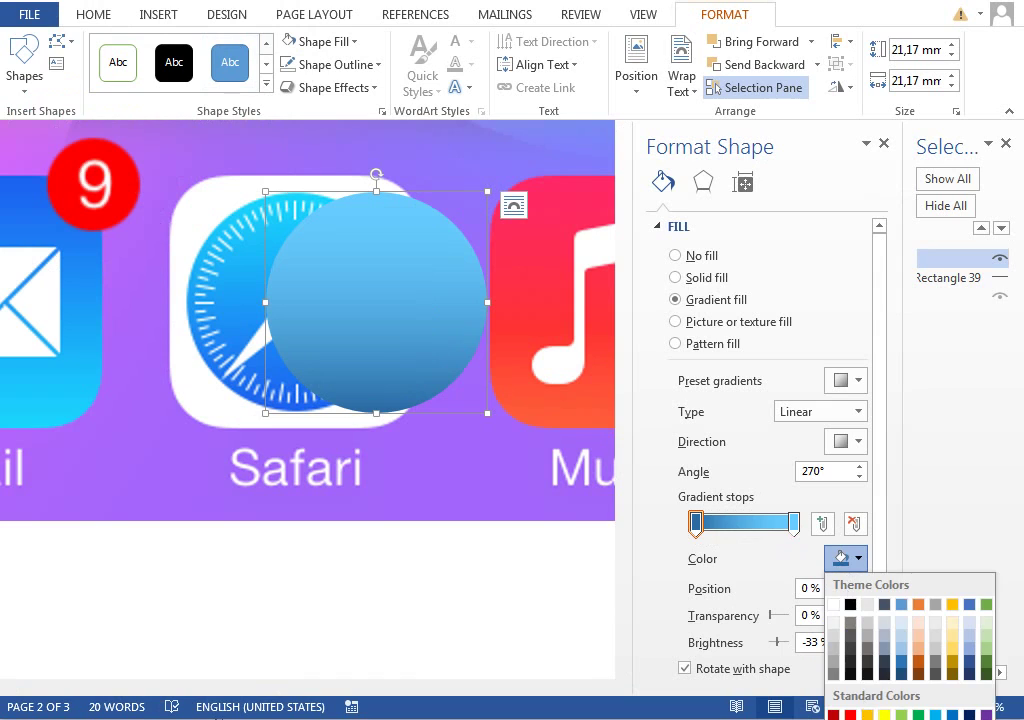
{"action": "left_click", "coordinate": [860, 718]}
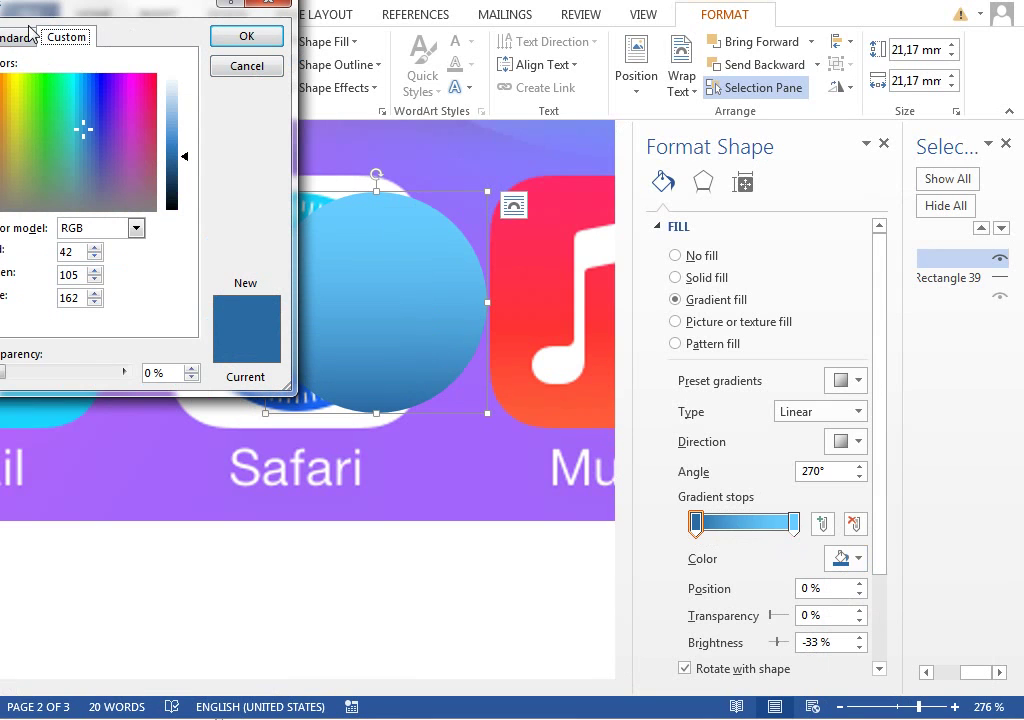
{"action": "left_click", "coordinate": [28, 35]}
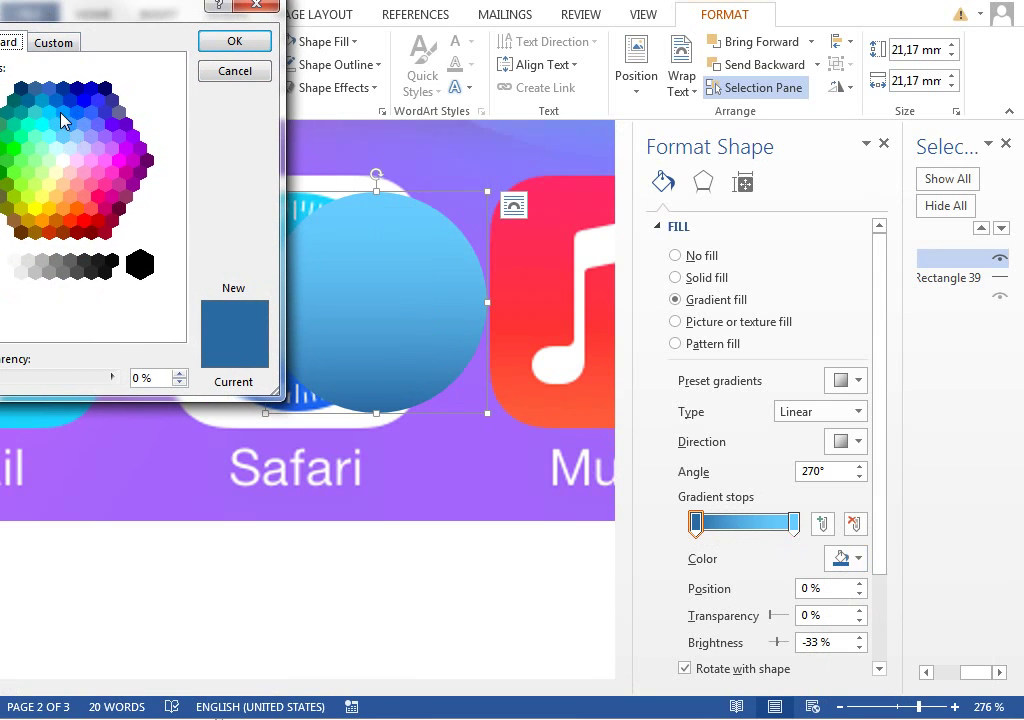
{"action": "left_click", "coordinate": [62, 114]}
{"action": "left_click_drag", "start_coordinate": [118, 9], "coordinate": [132, 88]}
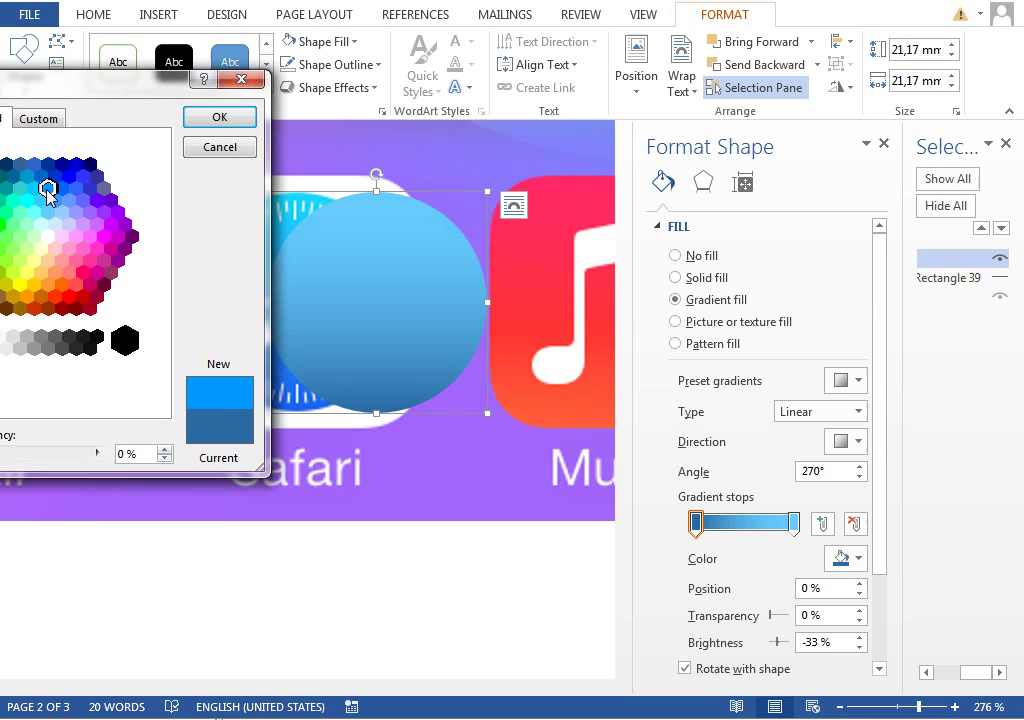
{"action": "left_click", "coordinate": [215, 120]}
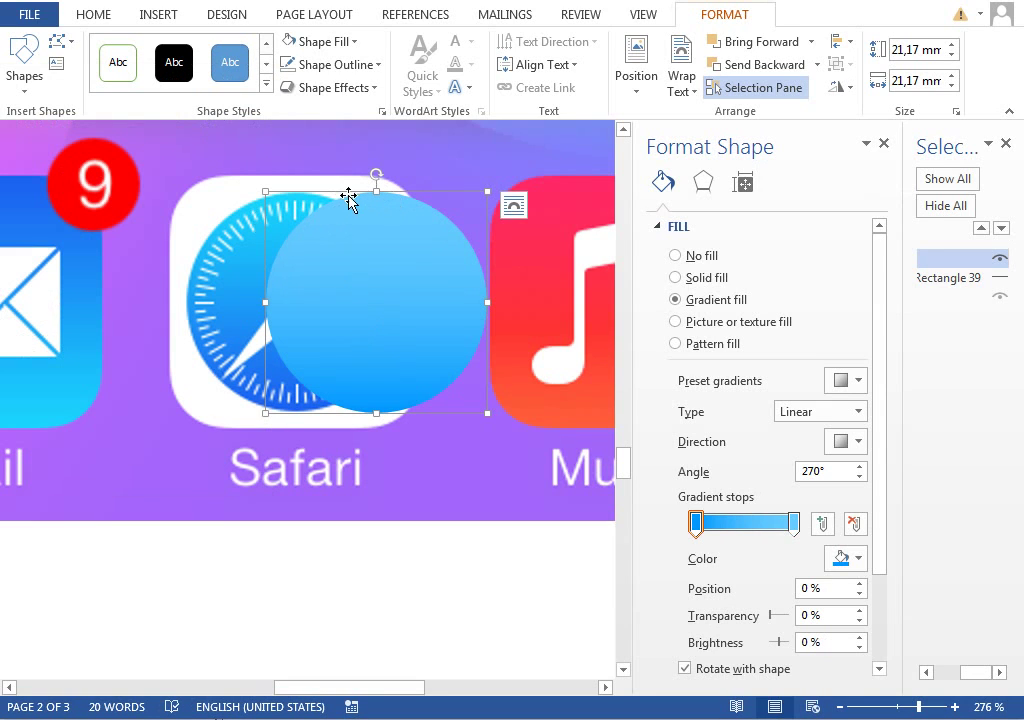
Recolour the circle's 100 % gradient stop to a more vivid cyan-blue and compare it against the original compass.
{"action": "left_click", "coordinate": [795, 523]}
{"action": "left_click", "coordinate": [851, 559]}
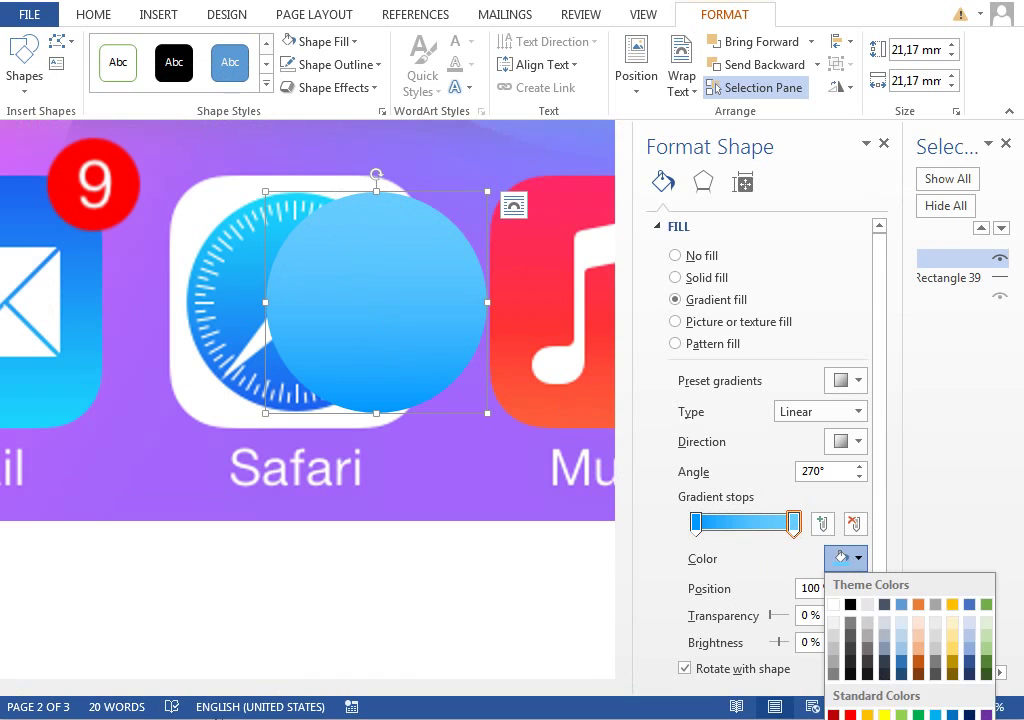
{"action": "key", "text": "m"}
{"action": "left_click", "coordinate": [40, 201]}
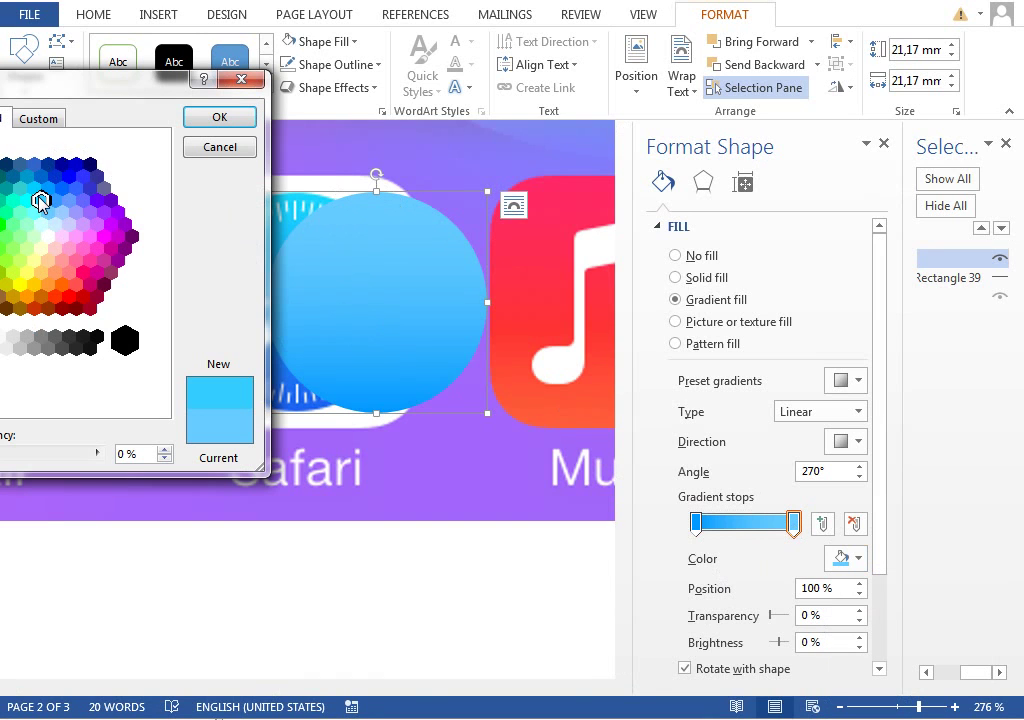
{"action": "left_click", "coordinate": [213, 122]}
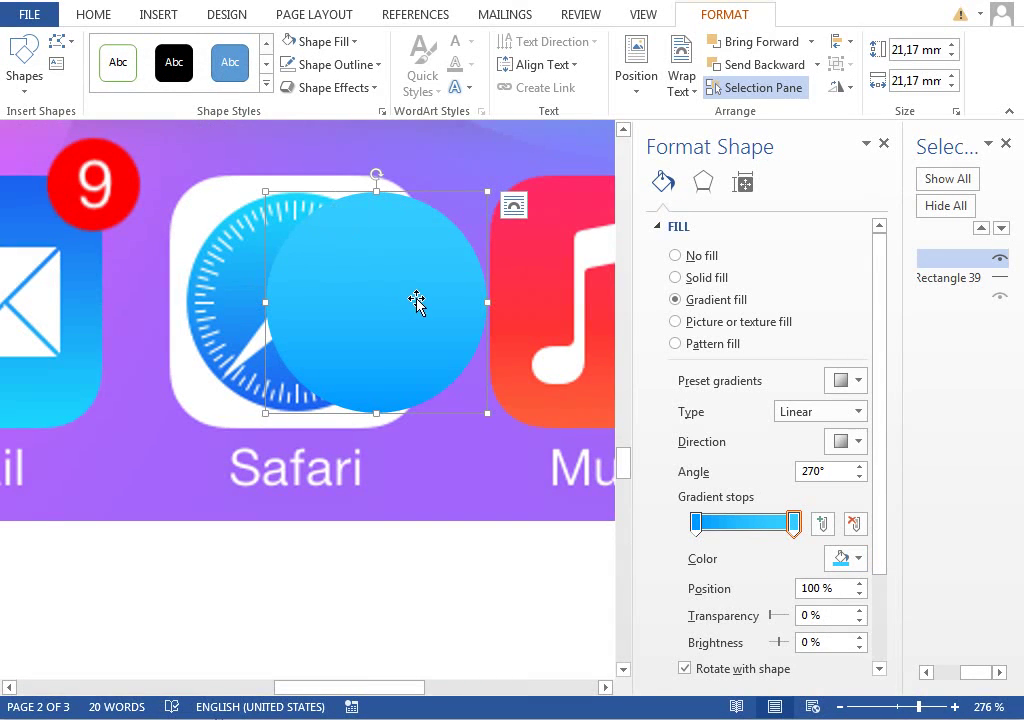
{"action": "left_click_drag", "start_coordinate": [416, 299], "coordinate": [381, 293]}
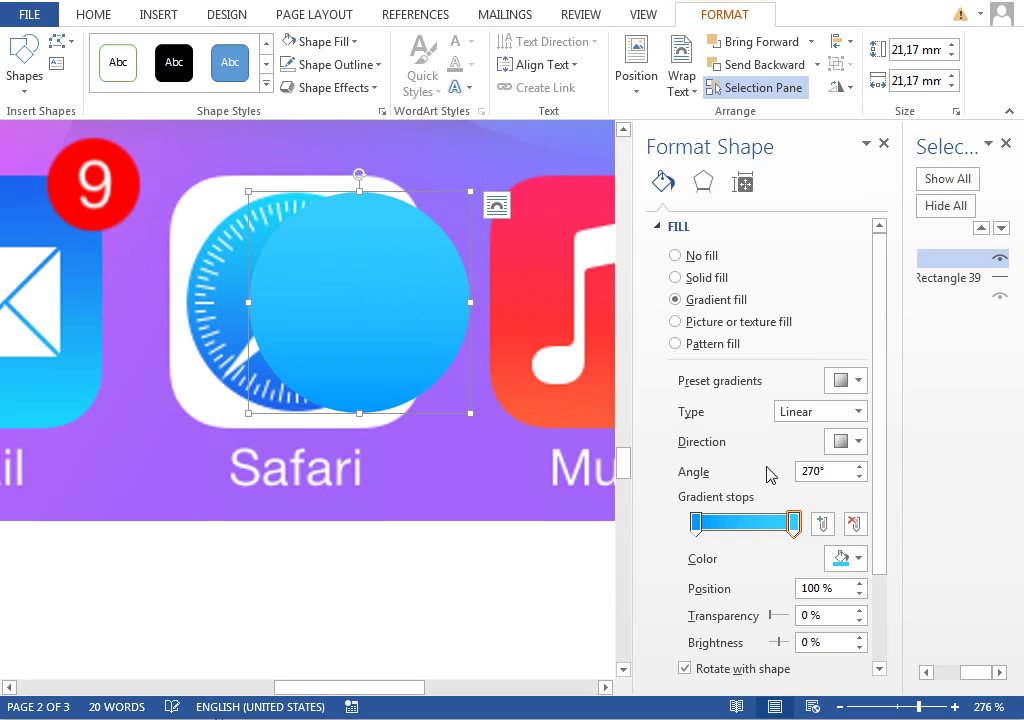
Set the circle's 0 % gradient stop to a deeper blue and move the circle back over the compass.
{"action": "left_click", "coordinate": [695, 522]}
{"action": "left_click", "coordinate": [845, 558]}
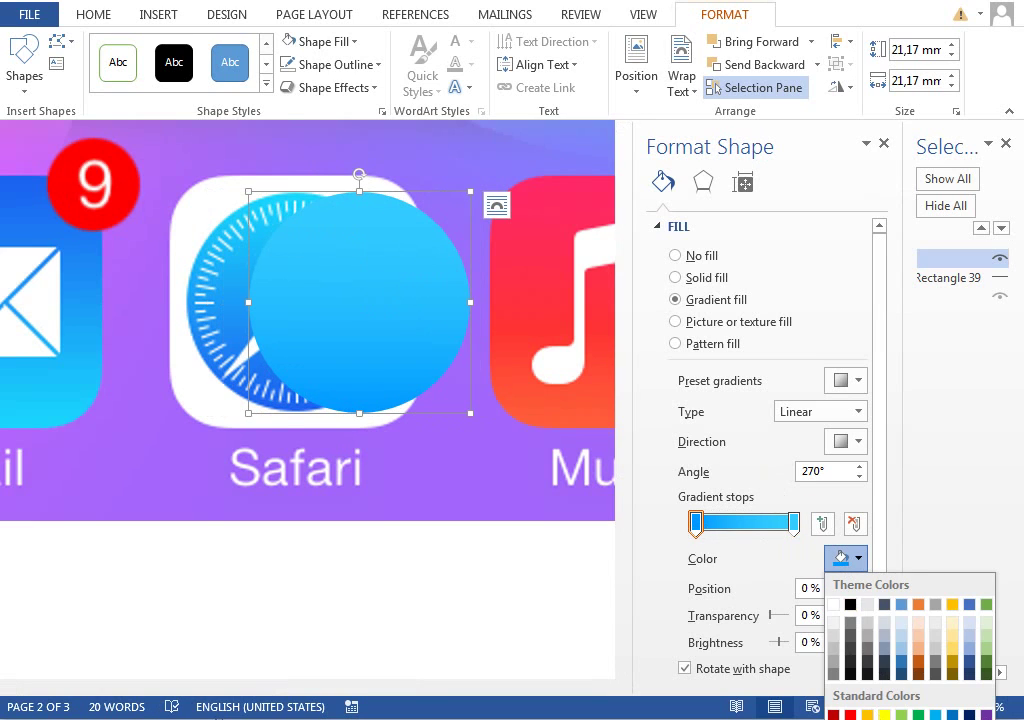
{"action": "left_click", "coordinate": [870, 718]}
{"action": "left_click", "coordinate": [81, 185]}
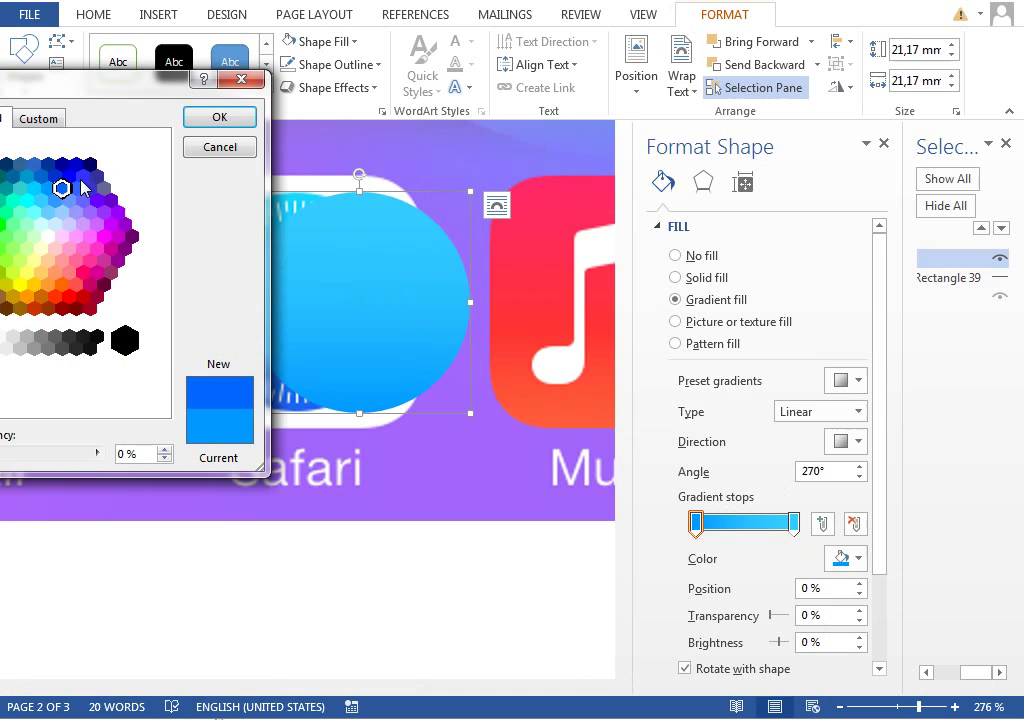
{"action": "left_click", "coordinate": [219, 117]}
{"action": "left_click_drag", "start_coordinate": [338, 290], "coordinate": [277, 288]}
{"action": "left_click_drag", "start_coordinate": [400, 684], "coordinate": [408, 686]}
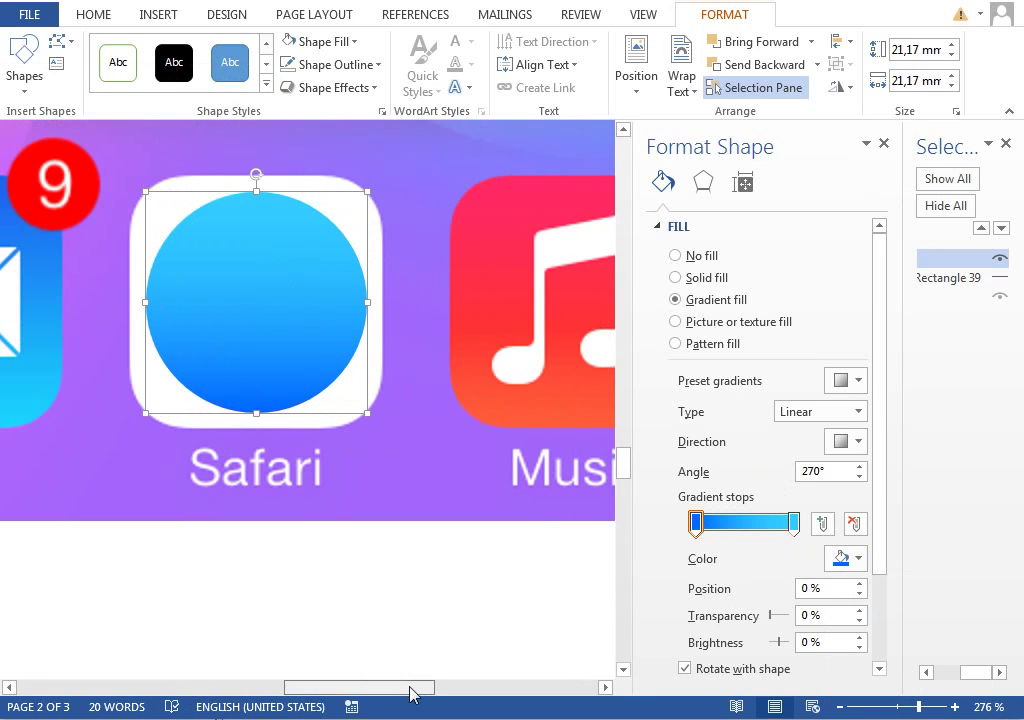
Hide the gradient circle and draw a text box about 29 mm wide and 24 mm high over the Safari icon.
{"action": "left_click", "coordinate": [998, 261]}
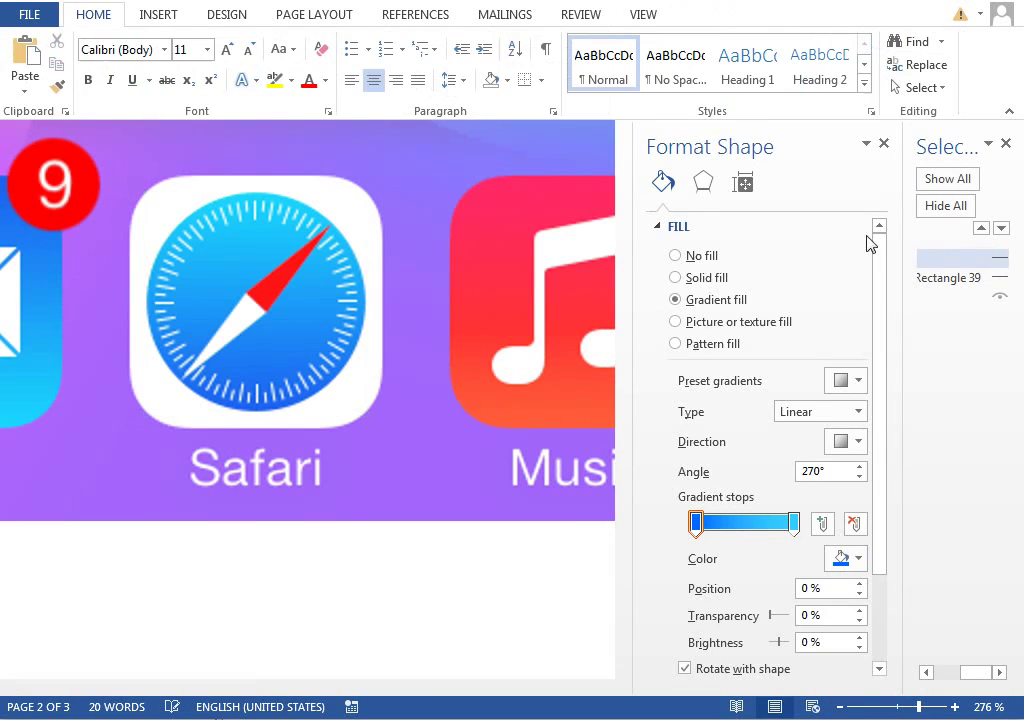
{"action": "left_click", "coordinate": [956, 708]}
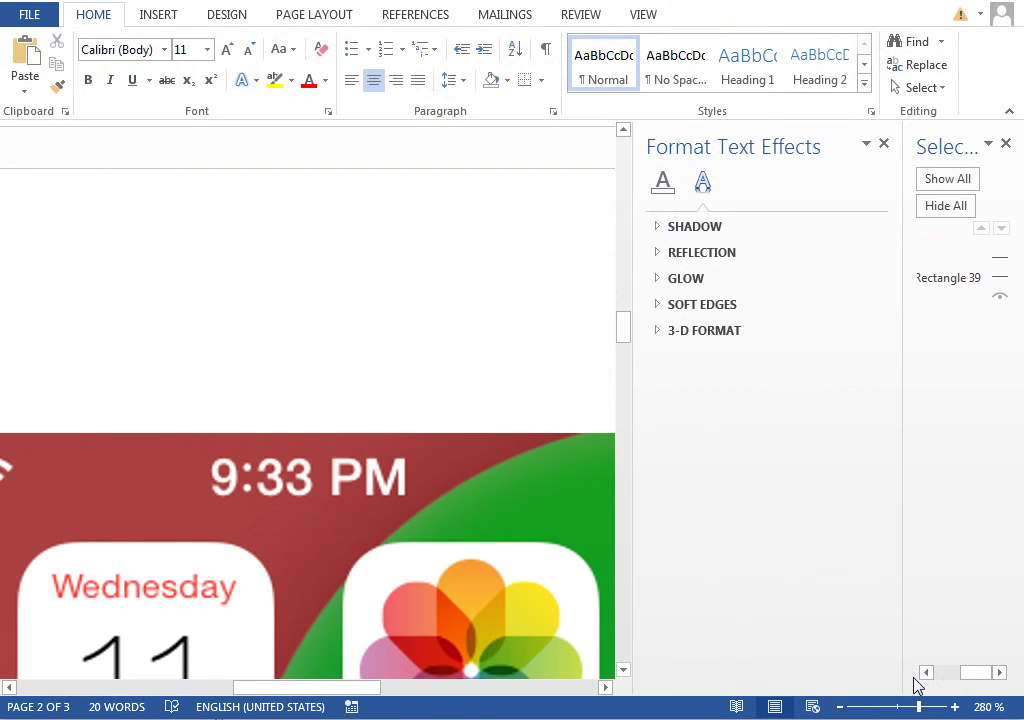
{"action": "left_click", "coordinate": [956, 708]}
{"action": "left_click", "coordinate": [956, 708]}
{"action": "left_click", "coordinate": [956, 708]}
{"action": "left_click_drag", "start_coordinate": [623, 334], "coordinate": [631, 471]}
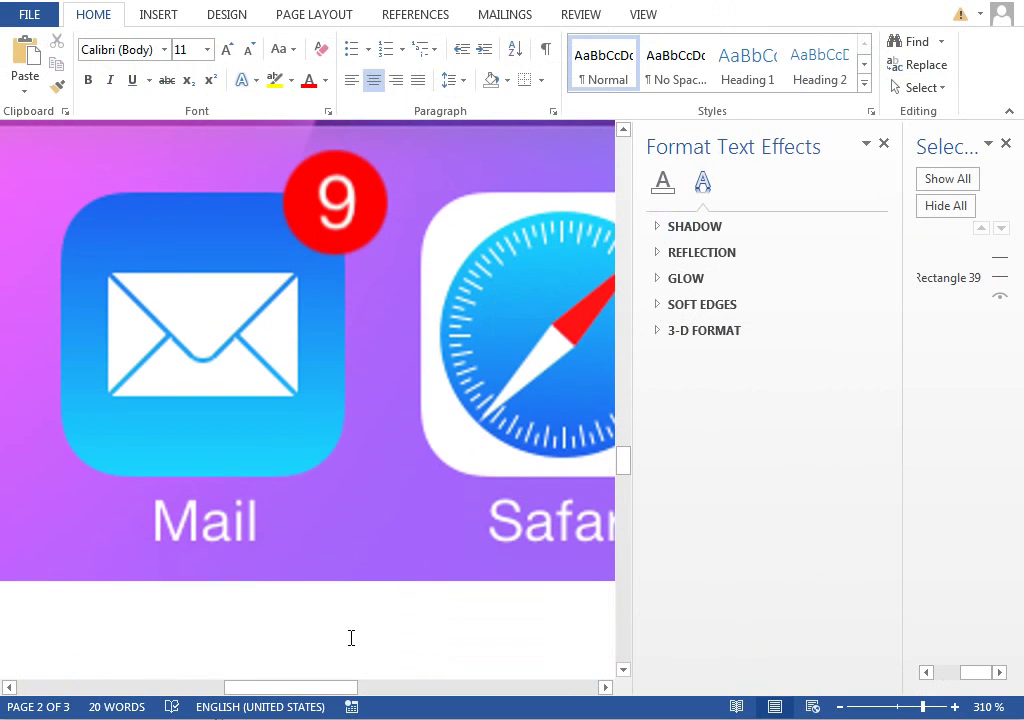
{"action": "left_click_drag", "start_coordinate": [340, 693], "coordinate": [402, 688]}
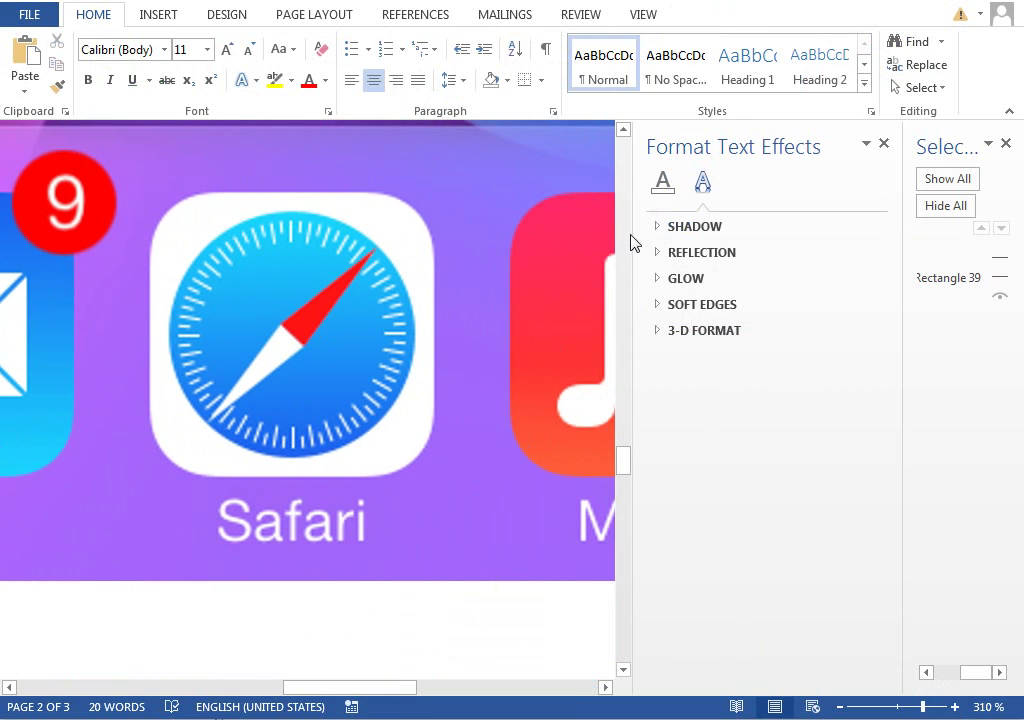
{"action": "left_click", "coordinate": [623, 131]}
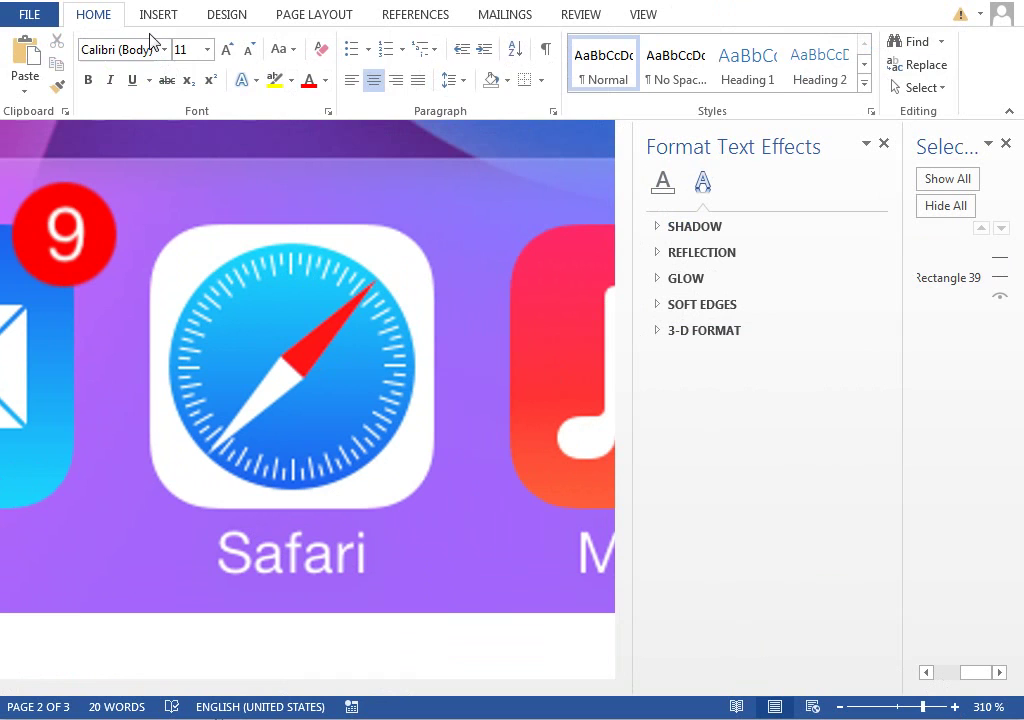
{"action": "left_click", "coordinate": [150, 22]}
{"action": "left_click", "coordinate": [274, 55]}
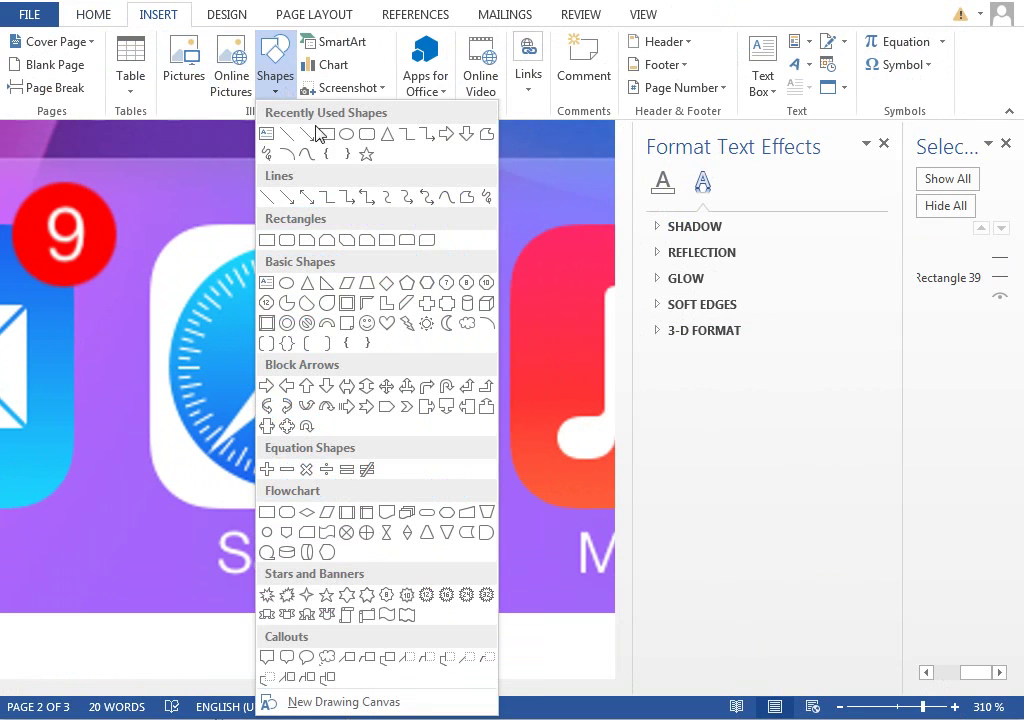
{"action": "left_click", "coordinate": [265, 135]}
{"action": "left_click_drag", "start_coordinate": [141, 152], "coordinate": [487, 450]}
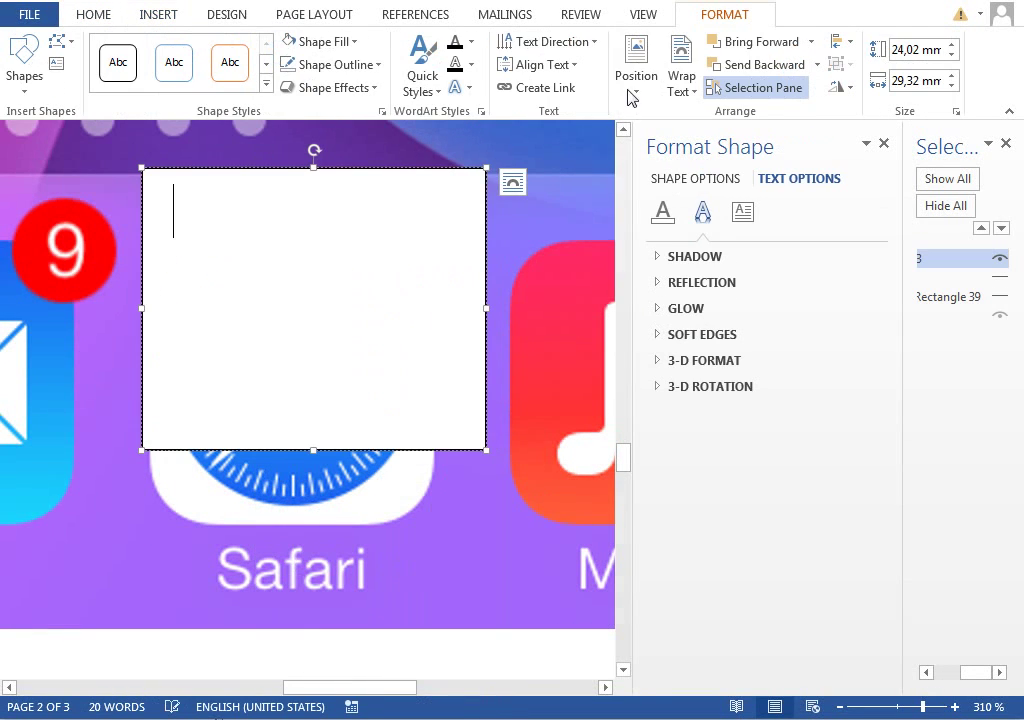
Remove the text box's fill and outline so the Safari icon shows through.
{"action": "left_click", "coordinate": [314, 41]}
{"action": "left_click", "coordinate": [316, 258]}
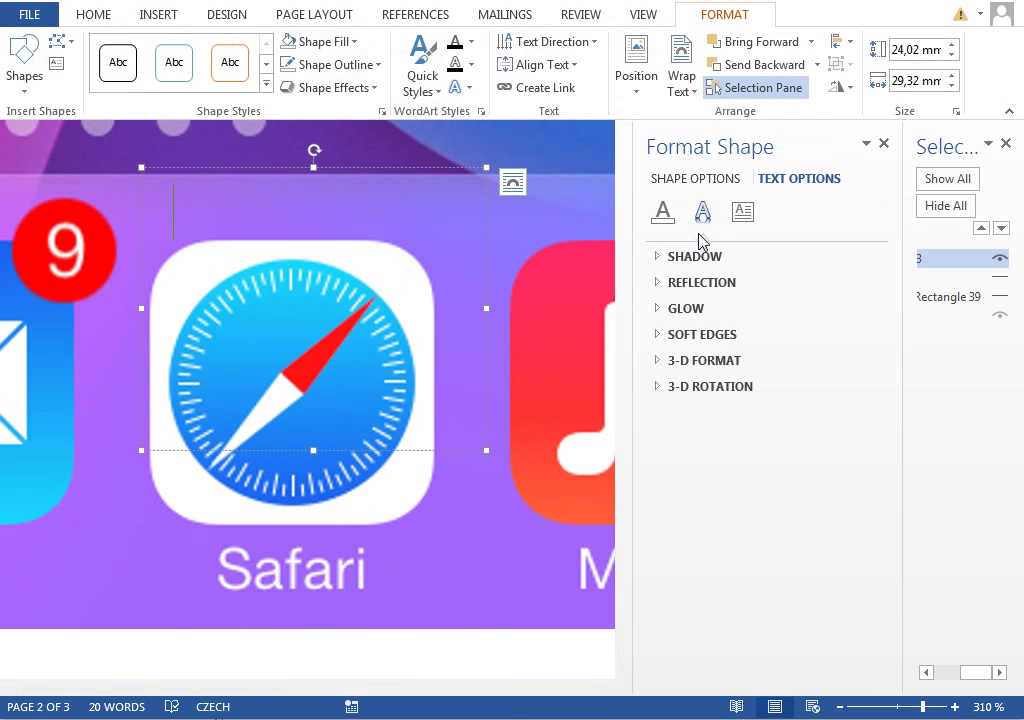
Set the text box's left, right, top and bottom internal margins to 0 mm.
{"action": "left_click", "coordinate": [742, 214]}
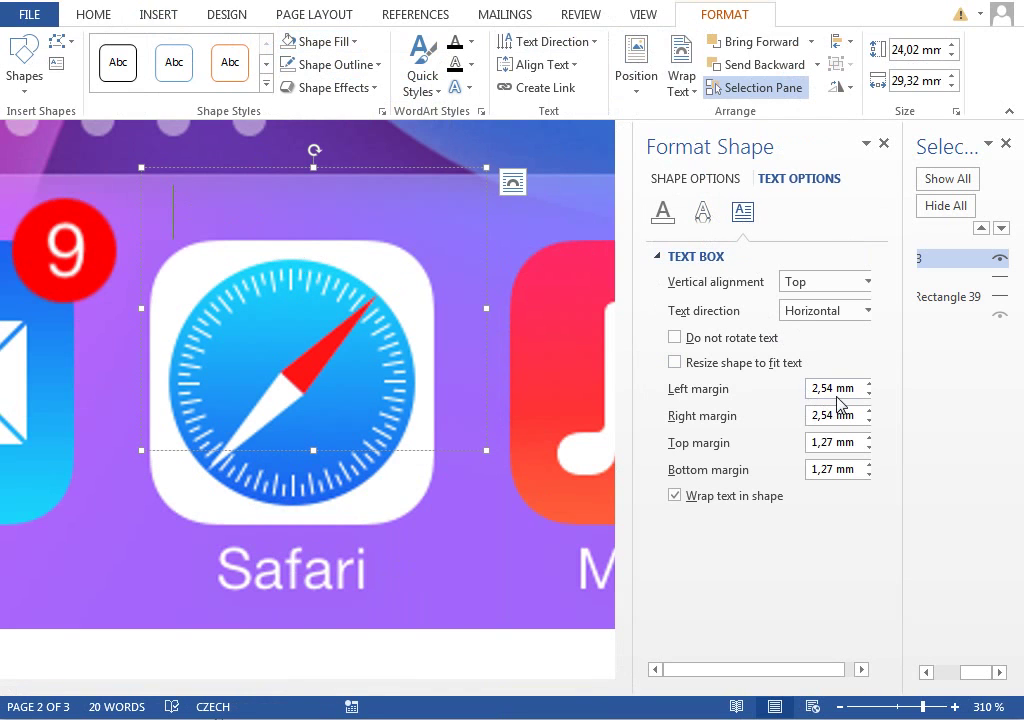
{"action": "left_click_drag", "start_coordinate": [834, 388], "coordinate": [801, 393]}
{"action": "type", "text": "0"}
{"action": "key", "text": "Tab"}
{"action": "type", "text": "0"}
{"action": "key", "text": "Tab"}
{"action": "type", "text": "0"}
{"action": "key", "text": "Tab"}
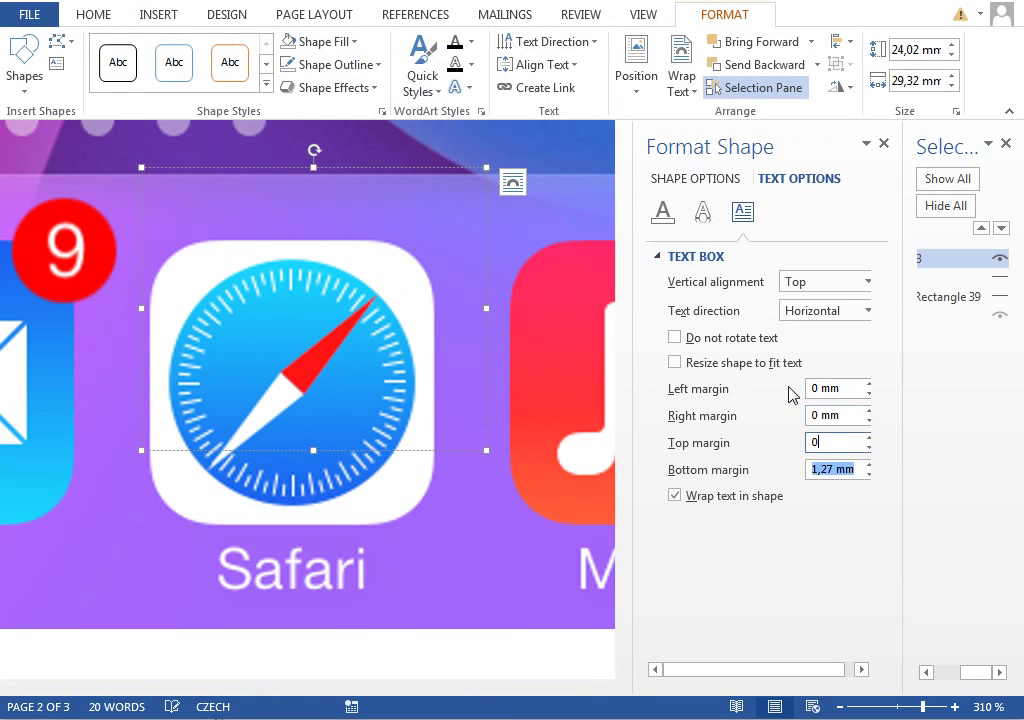
{"action": "type", "text": "0"}
{"action": "key", "text": "Tab"}
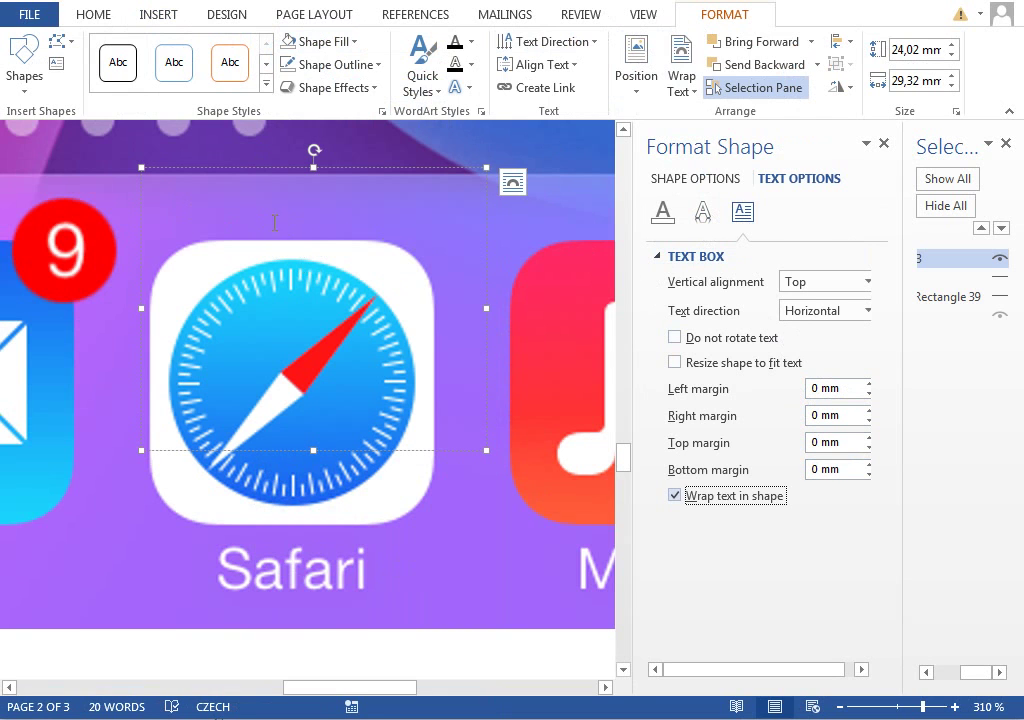
Insert the Segoe UI Symbol Box Drawings Heavy Vertical character (2503) and the short heavy upper bar into the text box.
{"action": "left_click", "coordinate": [158, 16]}
{"action": "left_click", "coordinate": [890, 66]}
{"action": "left_click", "coordinate": [905, 211]}
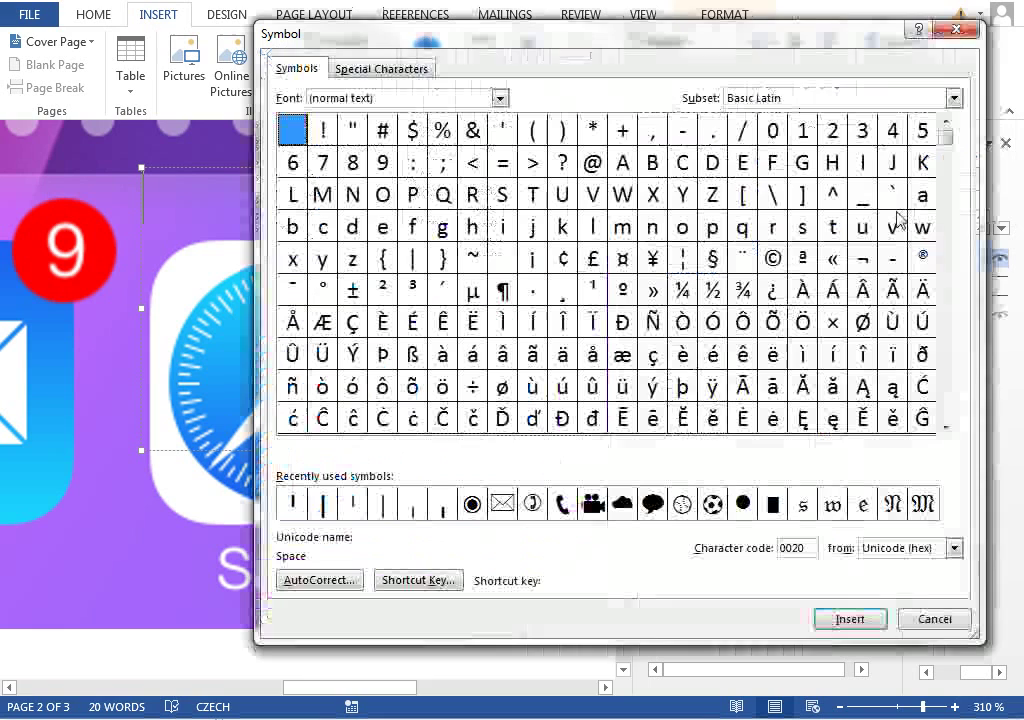
{"action": "left_click", "coordinate": [436, 100]}
{"action": "type", "text": "segoe"}
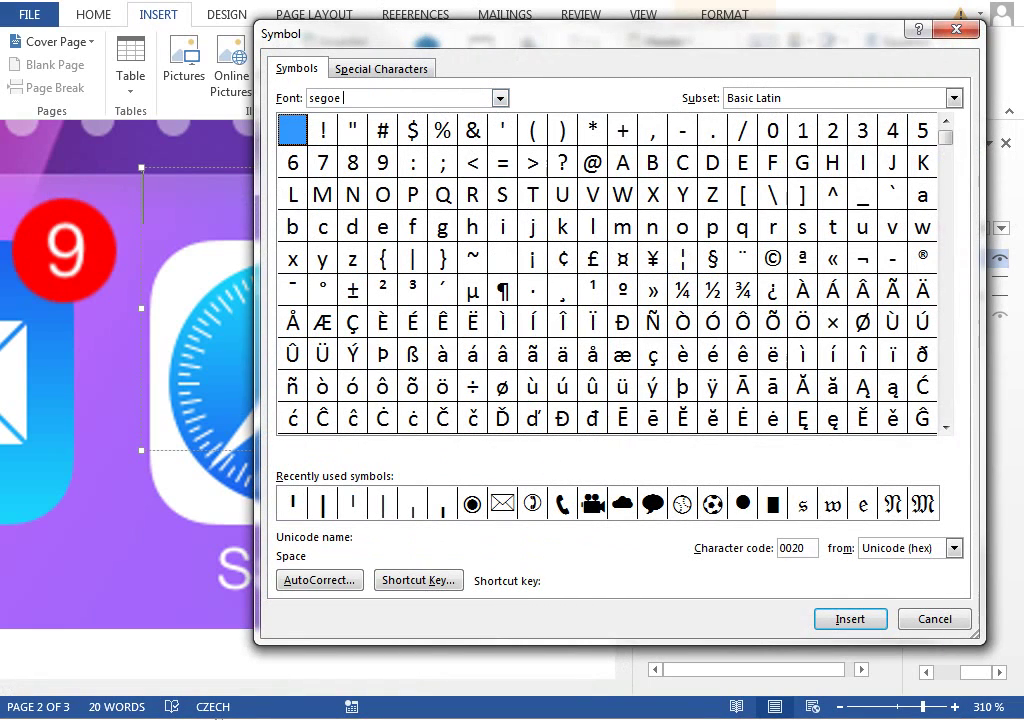
{"action": "type", "text": " ui symb"}
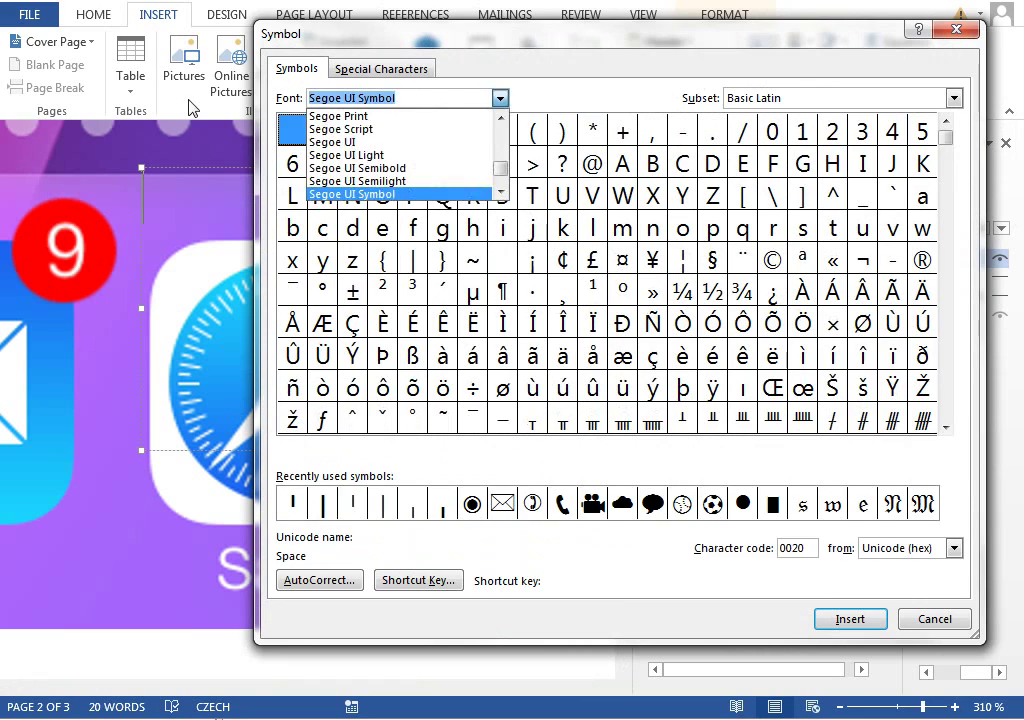
{"action": "key", "text": "Return"}
{"action": "scroll", "coordinate": [948, 403], "scroll_direction": "down", "scroll_amount": 10}
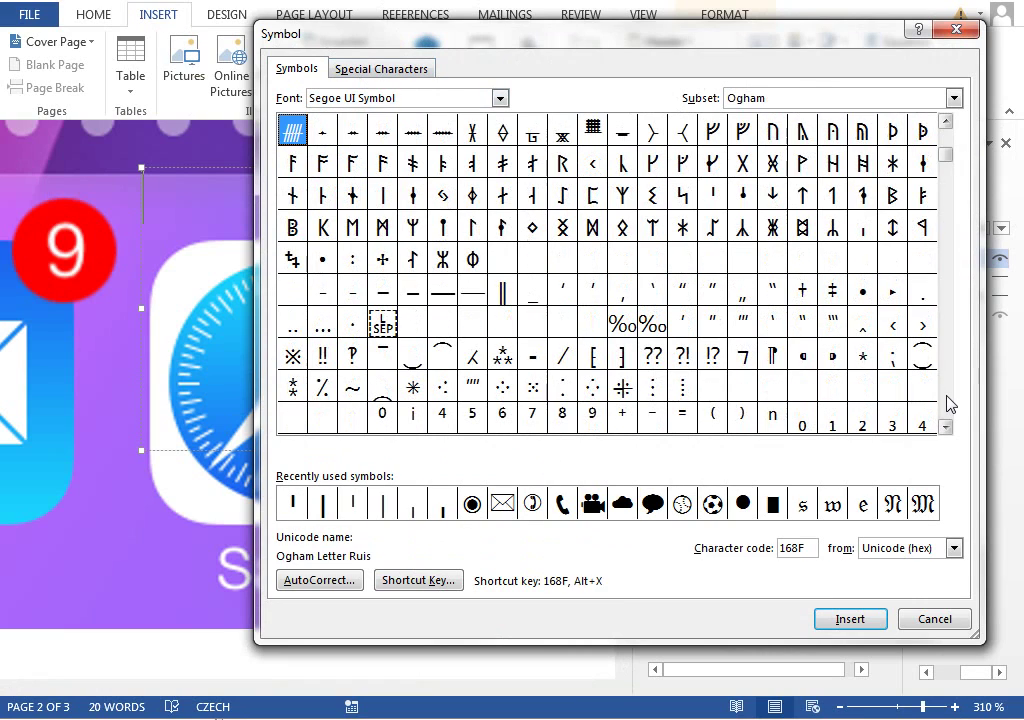
{"action": "scroll", "coordinate": [948, 403], "scroll_direction": "down", "scroll_amount": 10}
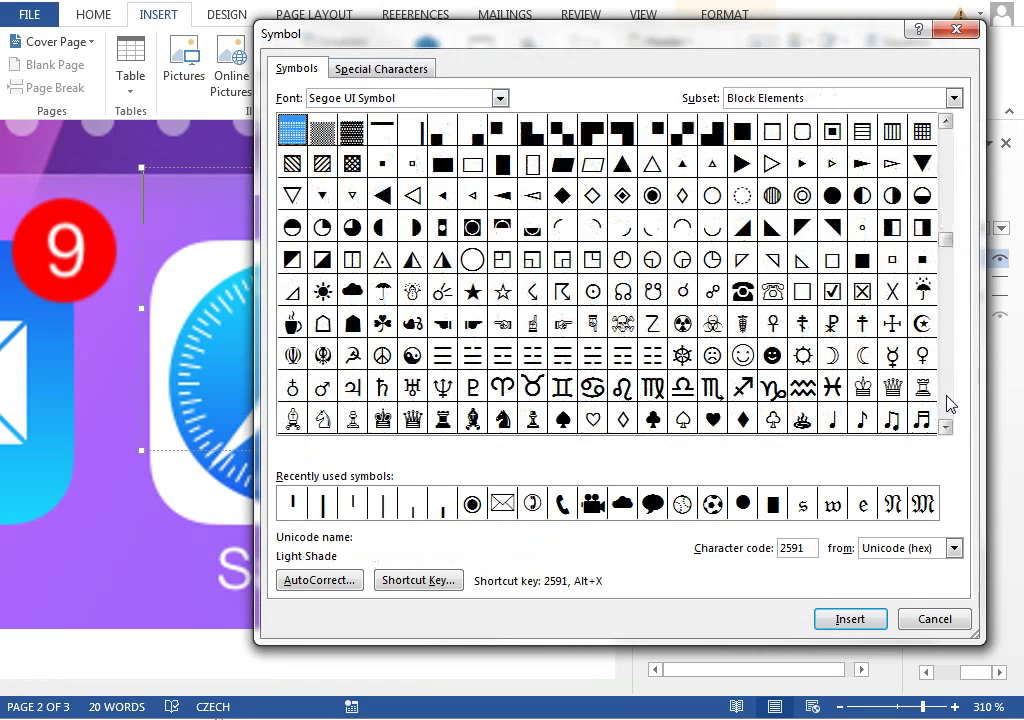
{"action": "scroll", "coordinate": [944, 126], "scroll_direction": "up", "scroll_amount": 7}
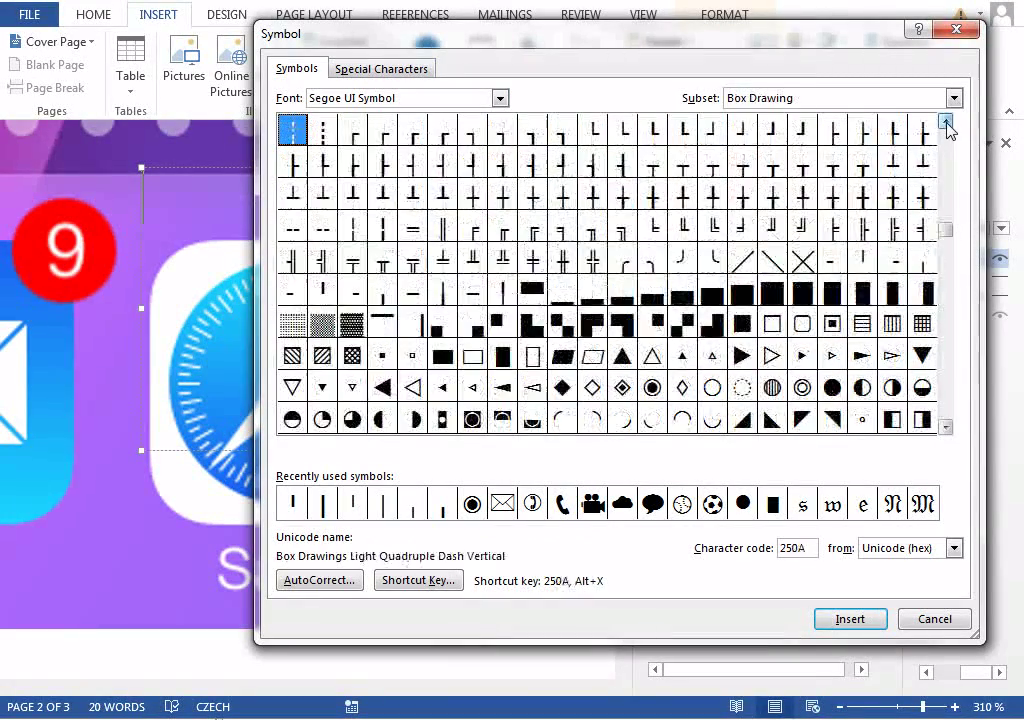
{"action": "scroll", "coordinate": [944, 126], "scroll_direction": "up", "scroll_amount": 2}
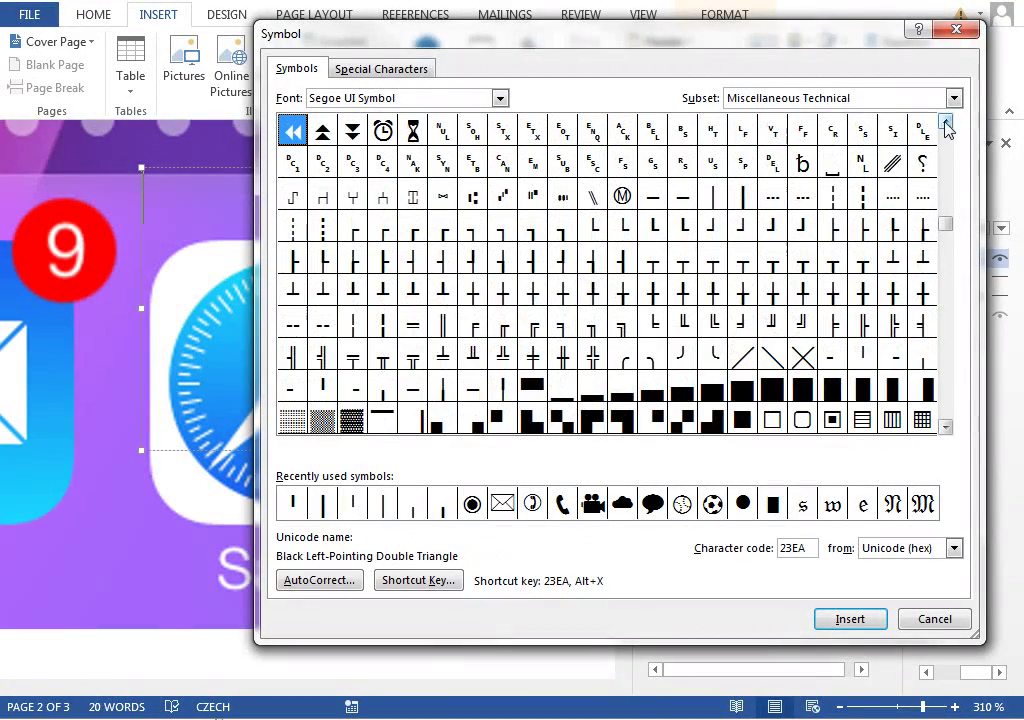
{"action": "double_click", "coordinate": [742, 196]}
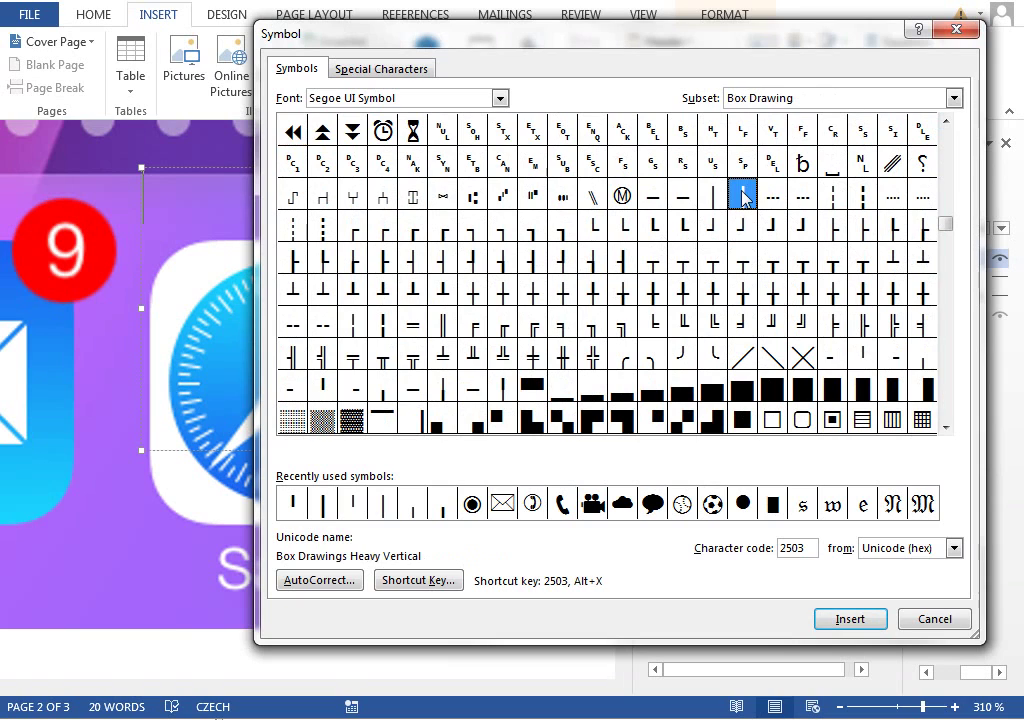
{"action": "double_click", "coordinate": [322, 388]}
{"action": "left_click", "coordinate": [958, 34]}
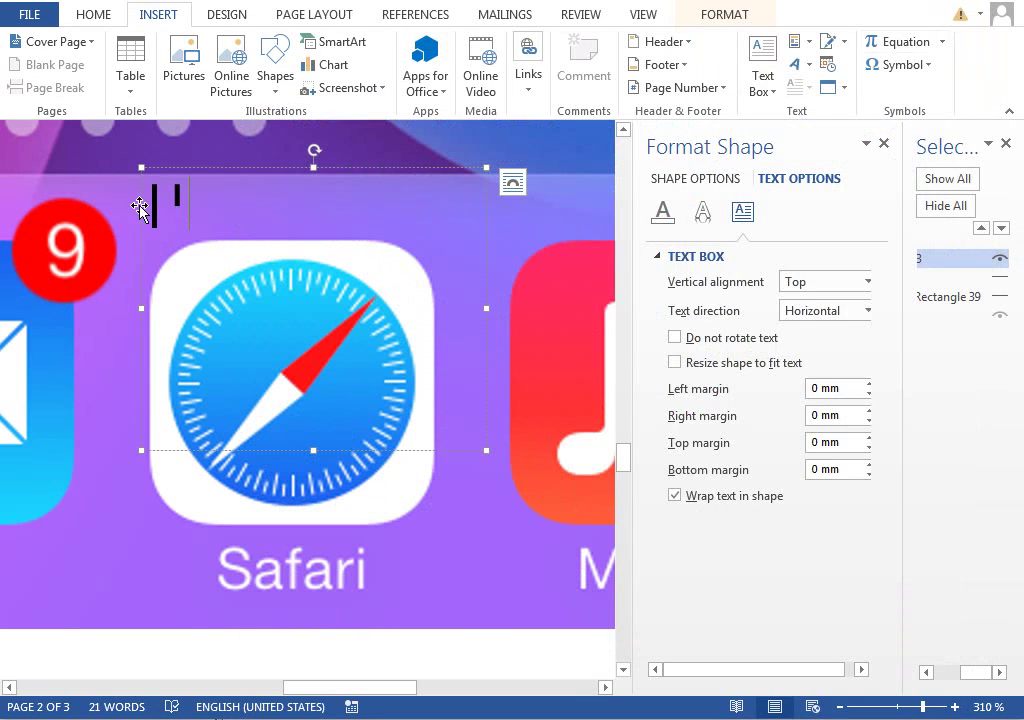
Copy the long and short bar pair and paste it repeatedly to fill about two rows of alternating ticks.
{"action": "double_click", "coordinate": [193, 211]}
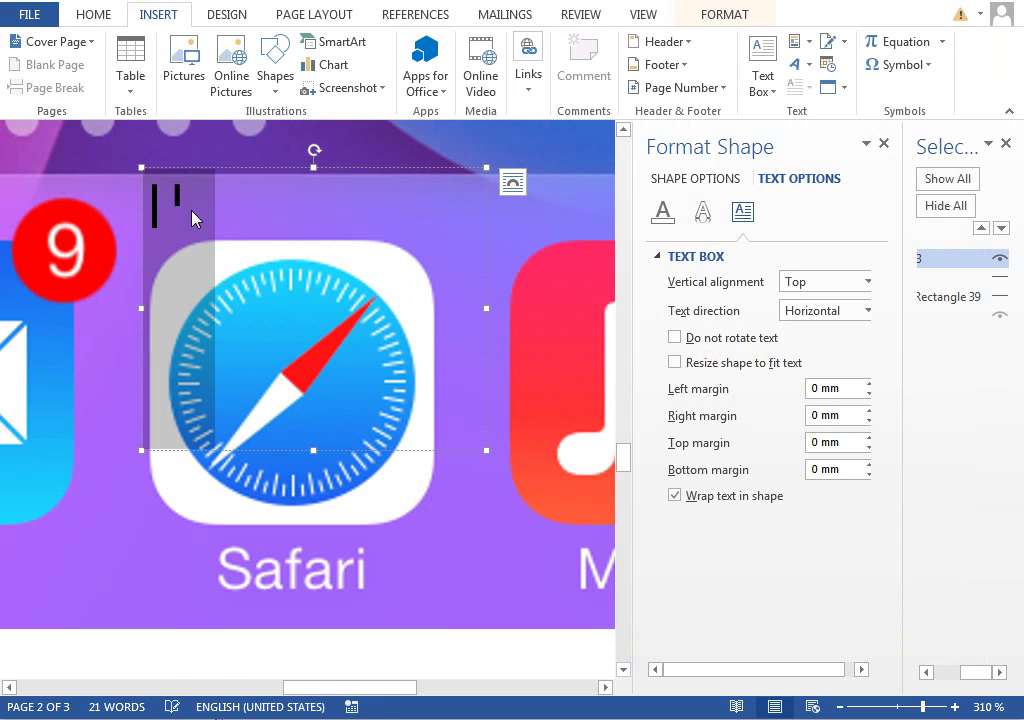
{"action": "key", "text": "ctrl+c"}
{"action": "key", "text": "ctrl+v"}
{"action": "key", "text": "ctrl+v"}
{"action": "key", "text": "ctrl+v"}
{"action": "key", "text": "ctrl+v"}
{"action": "key", "text": "ctrl+v"}
{"action": "key", "text": "ctrl+v"}
{"action": "key", "text": "ctrl+v"}
{"action": "key", "text": "ctrl+v"}
{"action": "key", "text": "ctrl+v"}
{"action": "key", "text": "ctrl+v"}
{"action": "key", "text": "ctrl+v"}
{"action": "key", "text": "ctrl+v"}
{"action": "key", "text": "ctrl+v"}
{"action": "key", "text": "ctrl+v"}
{"action": "key", "text": "ctrl+v"}
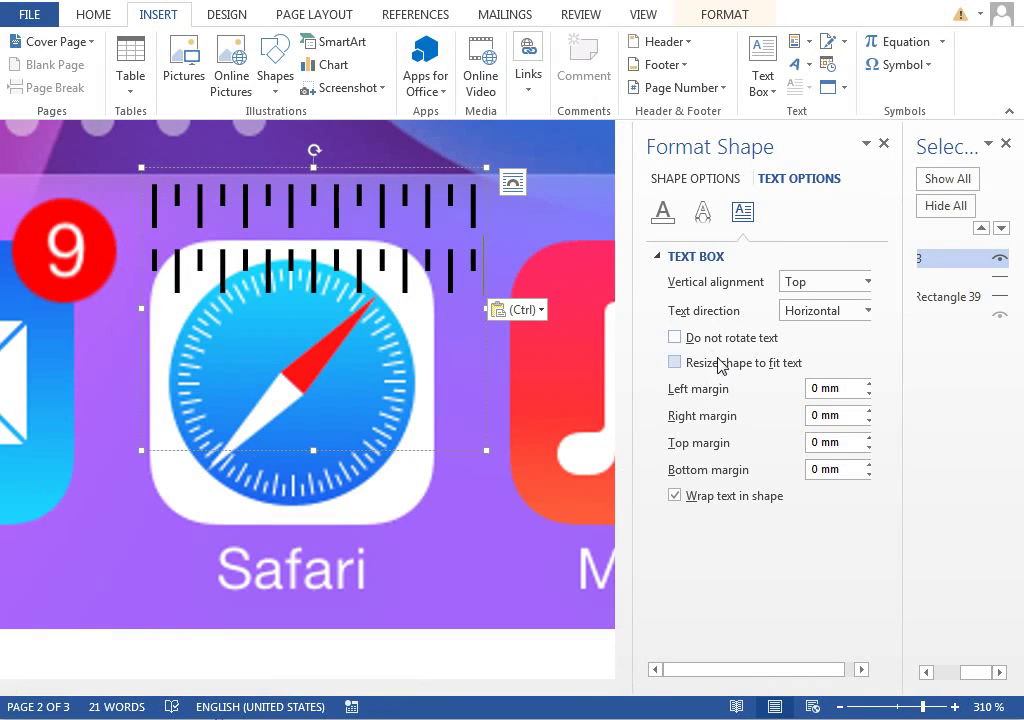
Resize the text box to about 27 mm wide and 24.5 mm high and apply the circular Follow Path text transform.
{"action": "left_click_drag", "start_coordinate": [487, 452], "coordinate": [459, 455]}
{"action": "left_click", "coordinate": [733, 16]}
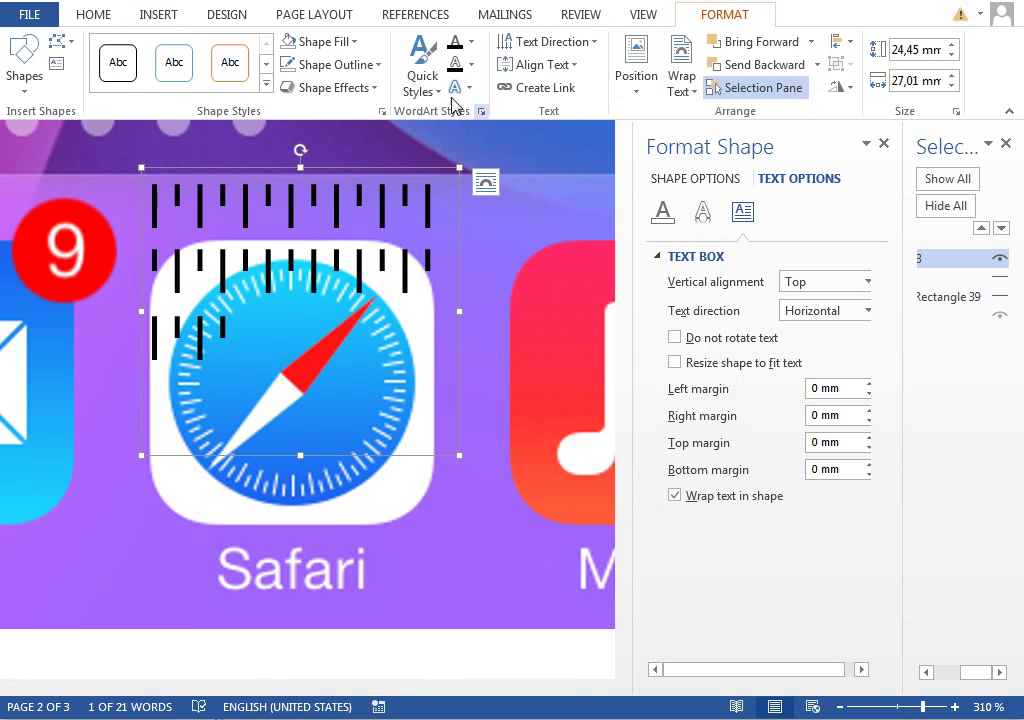
{"action": "left_click", "coordinate": [461, 92]}
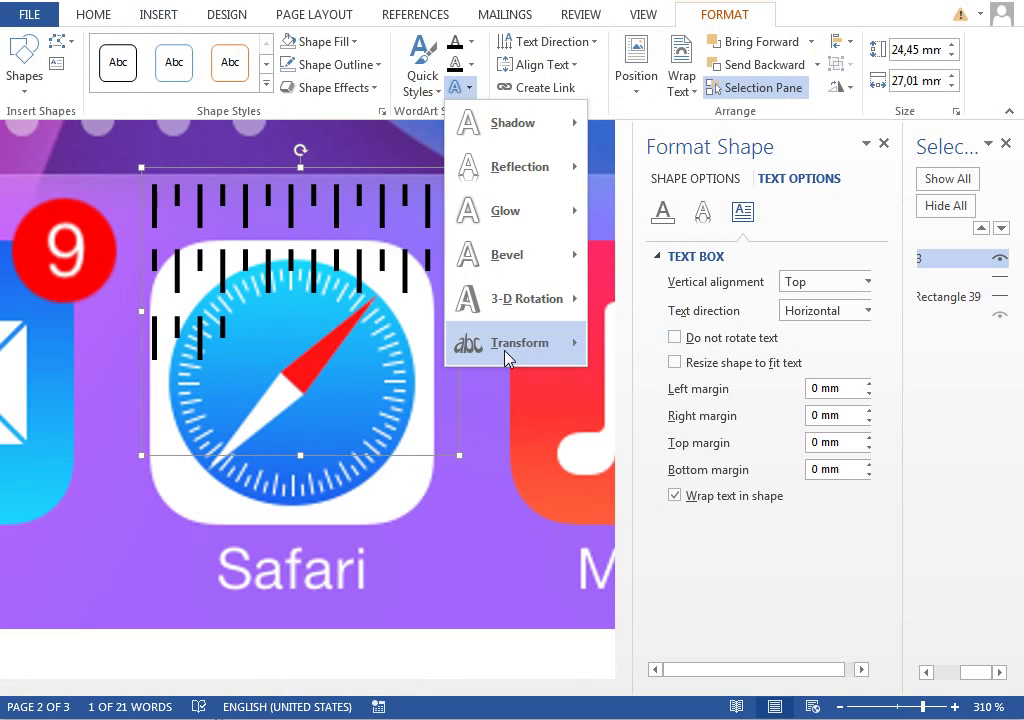
{"action": "mouse_move", "coordinate": [510, 345]}
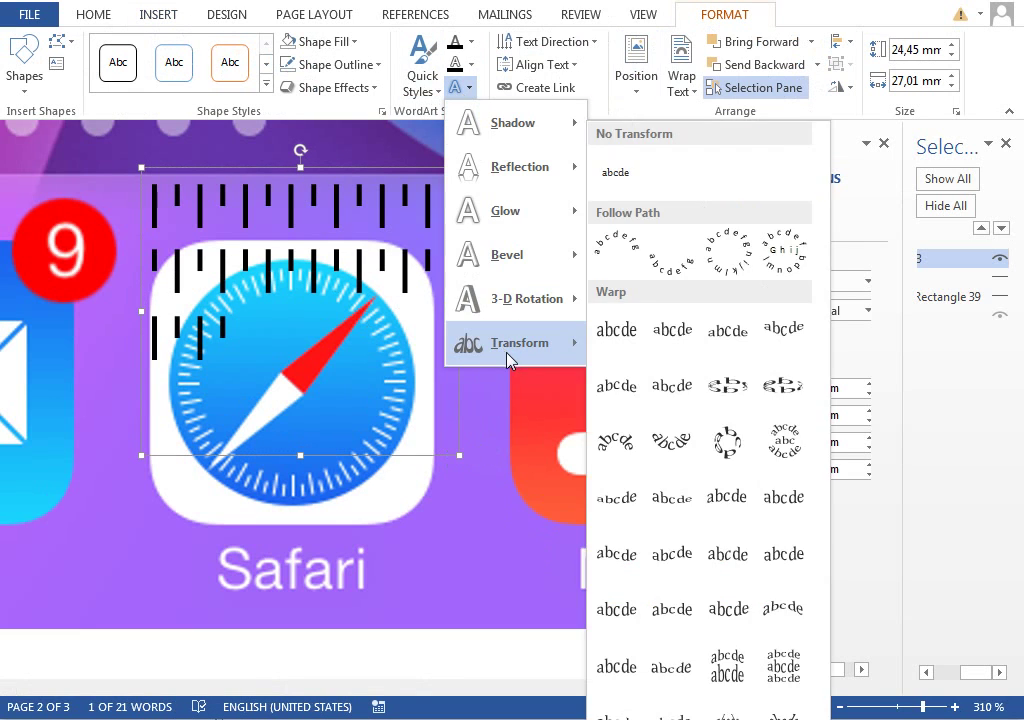
{"action": "left_click", "coordinate": [725, 257]}
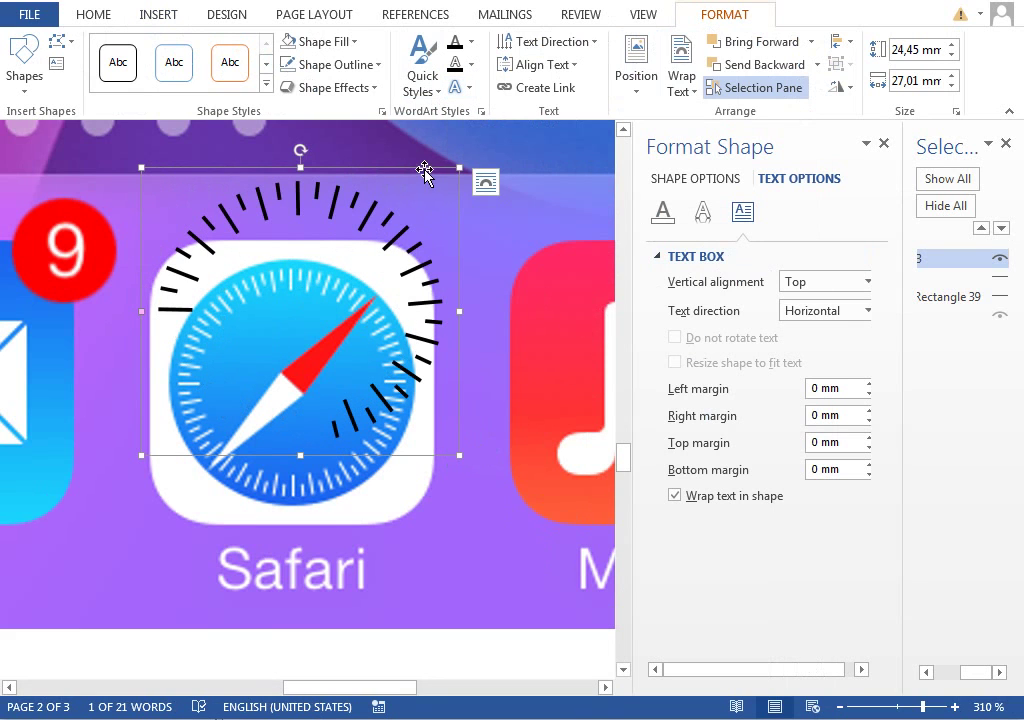
Move the tick ring over the Safari compass and set its height and width to 25 mm.
{"action": "left_click_drag", "start_coordinate": [425, 172], "coordinate": [425, 239]}
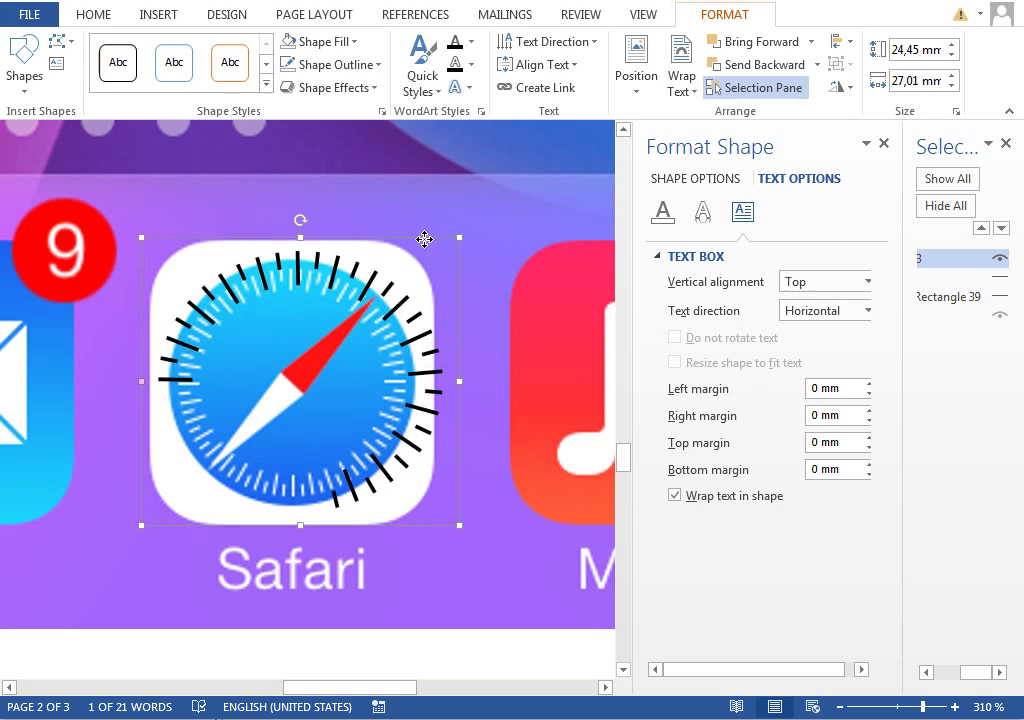
{"action": "right_click", "coordinate": [425, 240]}
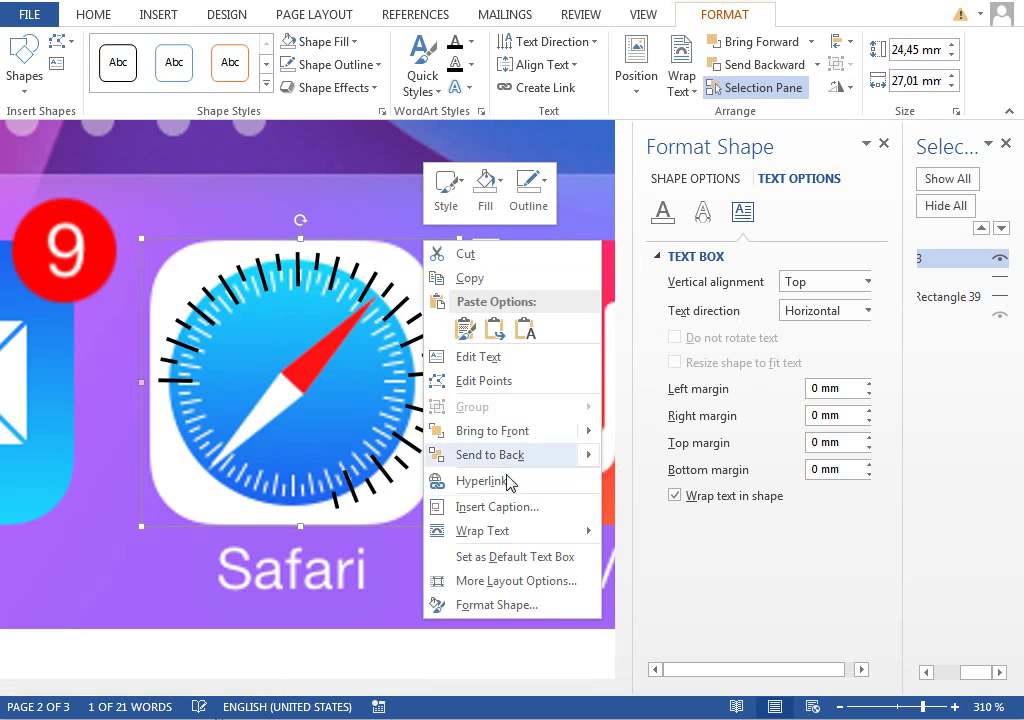
{"action": "left_click", "coordinate": [525, 580]}
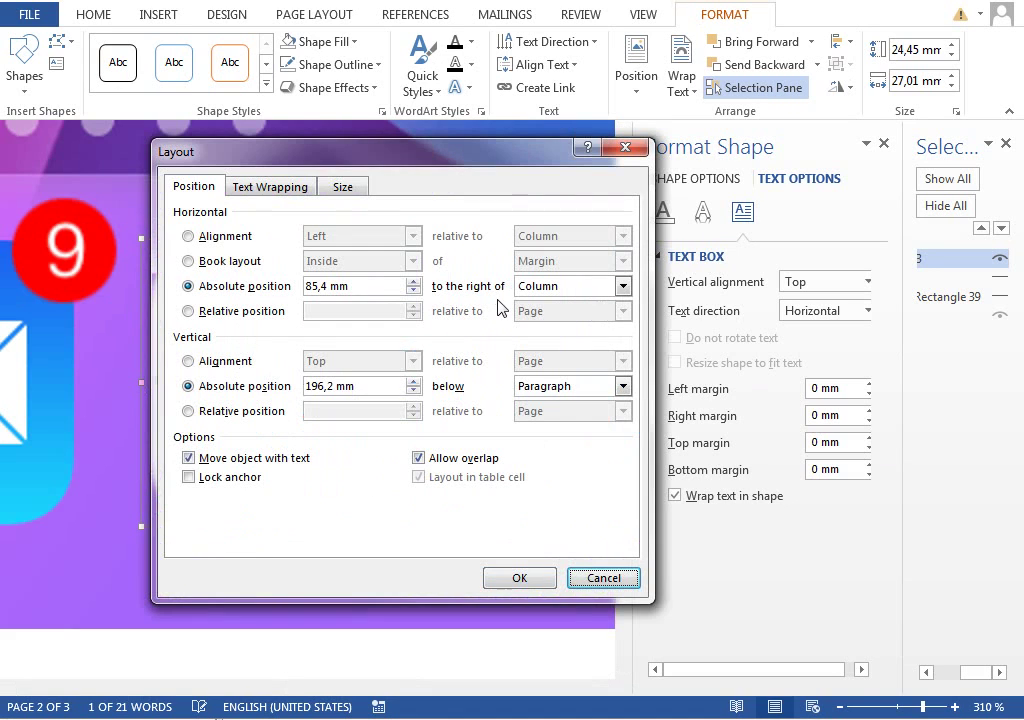
{"action": "left_click", "coordinate": [345, 188]}
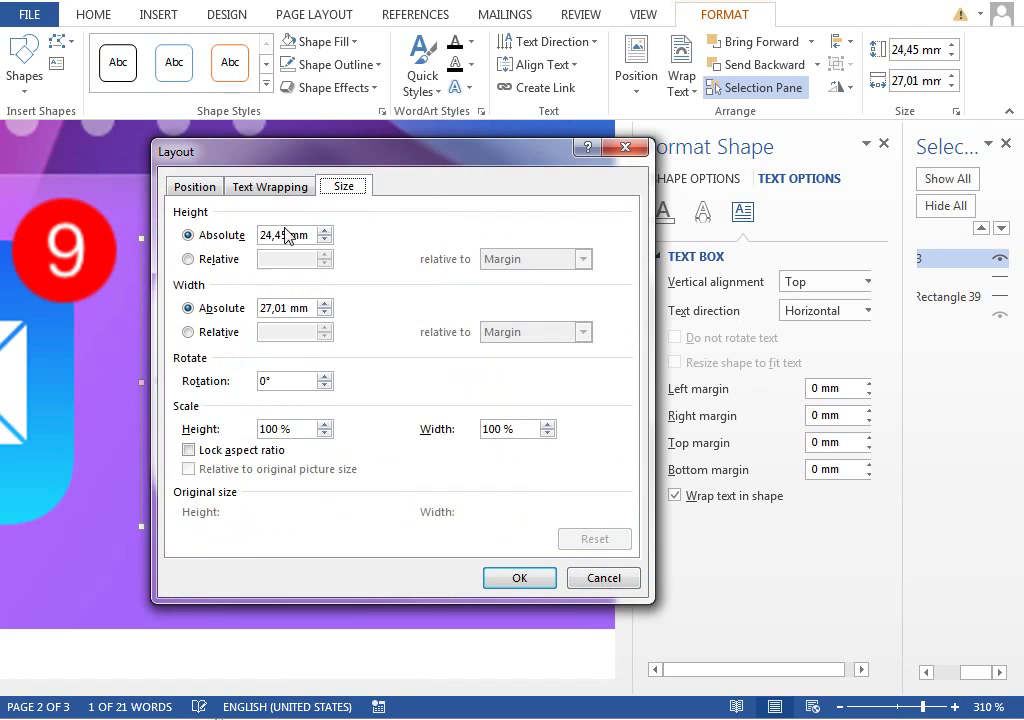
{"action": "left_click_drag", "start_coordinate": [287, 235], "coordinate": [274, 235]}
{"action": "type", "text": "25"}
{"action": "key", "text": "Tab"}
{"action": "key", "text": "Tab"}
{"action": "type", "text": "25"}
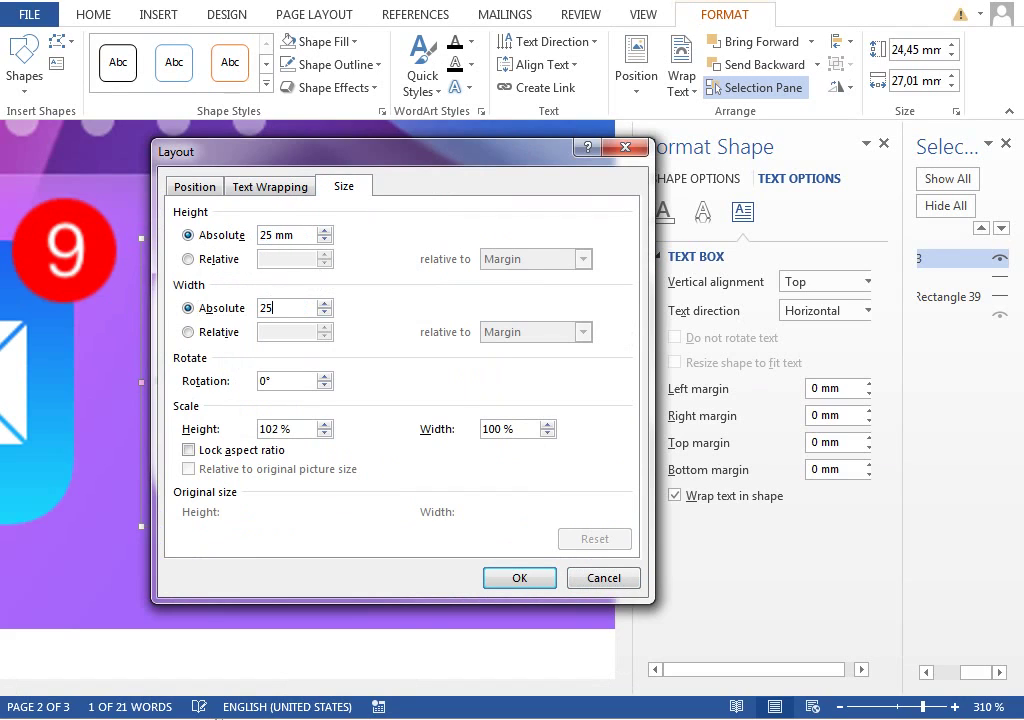
{"action": "key", "text": "Return"}
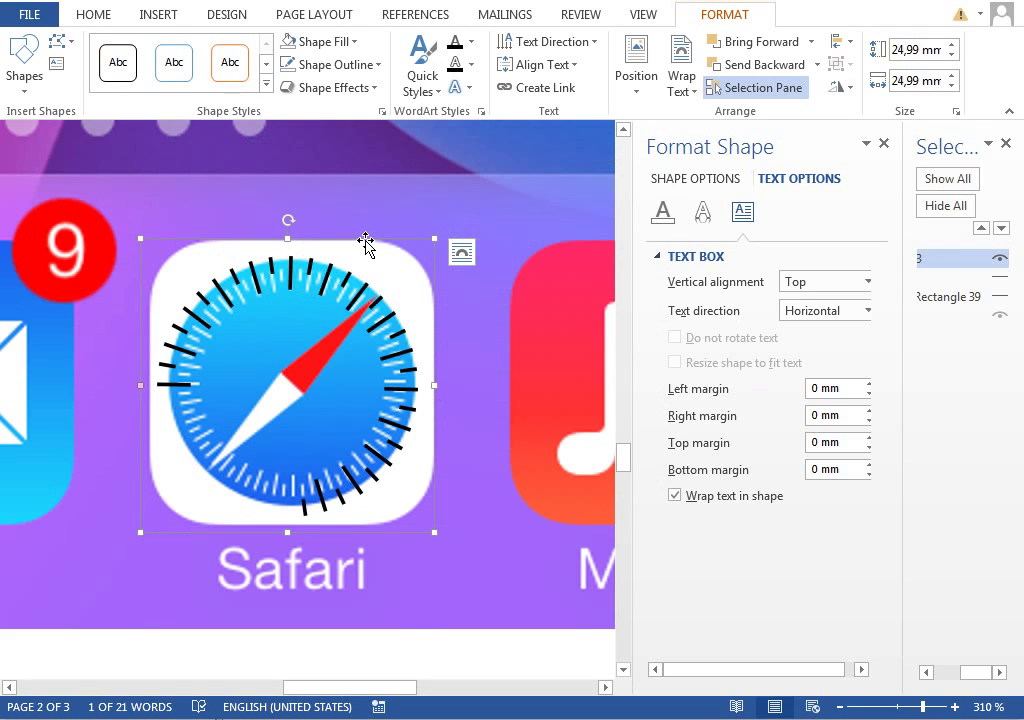
Scale the tick ring down to 23 mm square and position it over the compass dial.
{"action": "left_click_drag", "start_coordinate": [366, 238], "coordinate": [375, 248]}
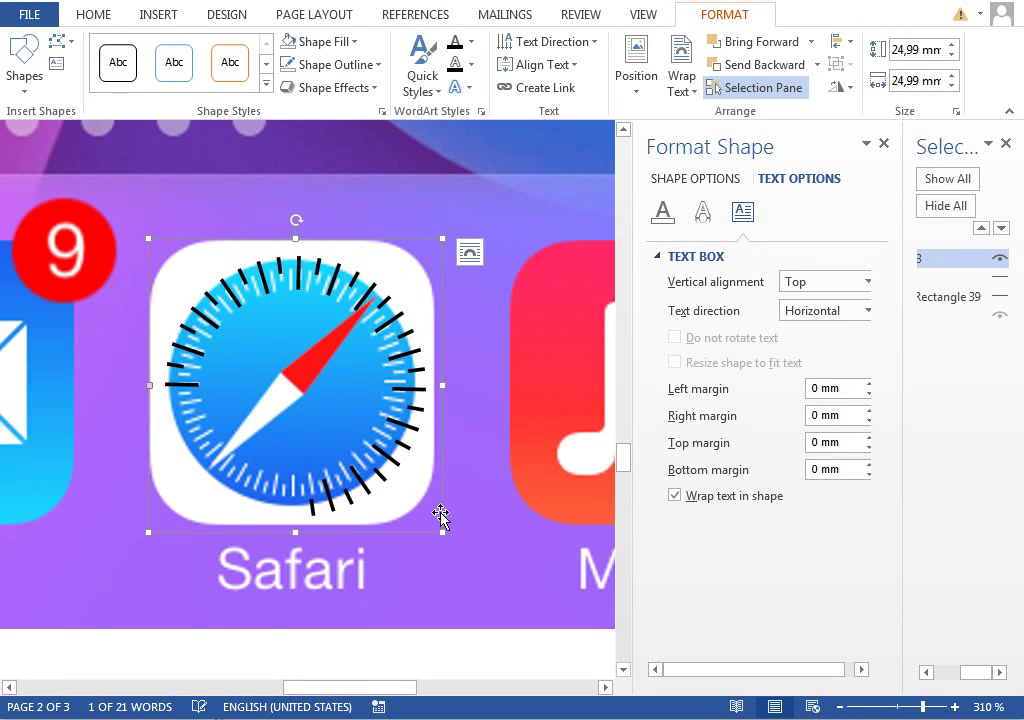
{"action": "left_click_drag", "start_coordinate": [442, 532], "coordinate": [417, 502]}
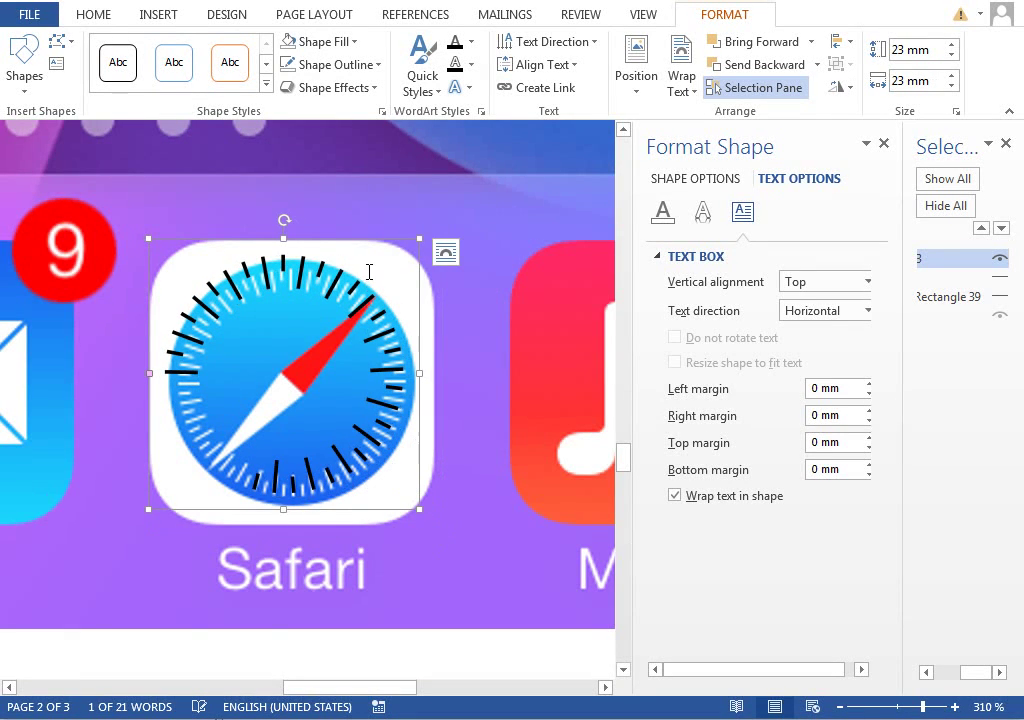
{"action": "left_click_drag", "start_coordinate": [366, 240], "coordinate": [373, 243]}
Paste more long and short bar pairs at the end of the text to complete the full ring of ticks.
{"action": "triple_click", "coordinate": [308, 328]}
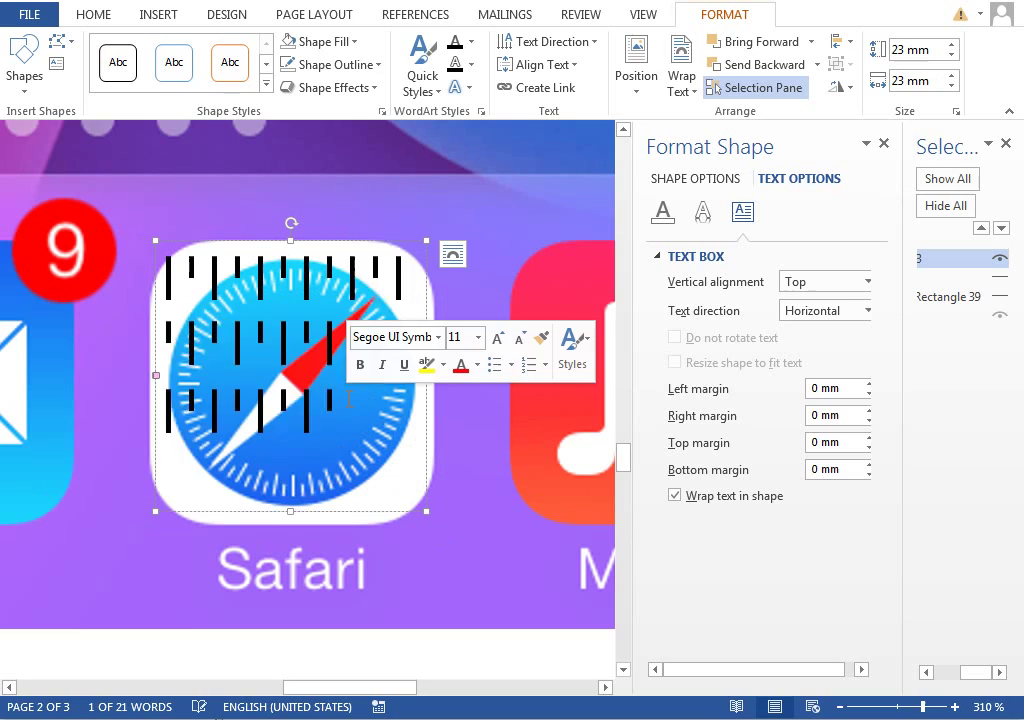
{"action": "left_click", "coordinate": [308, 328]}
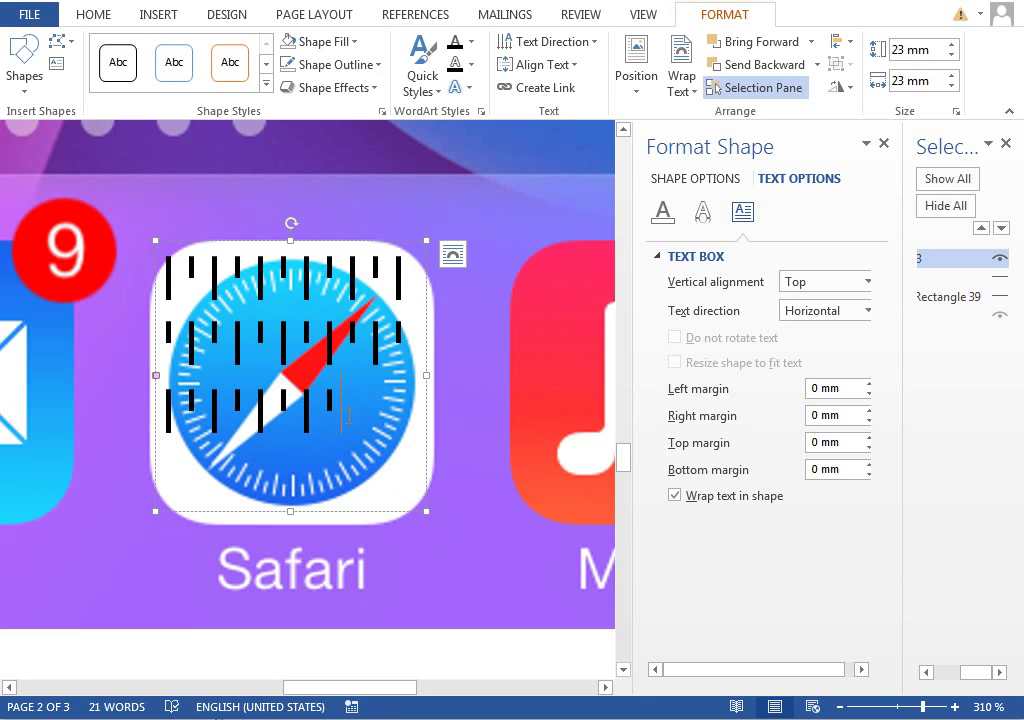
{"action": "key", "text": "ctrl+v"}
{"action": "key", "text": "ctrl+v"}
{"action": "key", "text": "ctrl+v"}
{"action": "key", "text": "ctrl+v"}
{"action": "key", "text": "ctrl+v"}
{"action": "key", "text": "ctrl+v"}
{"action": "key", "text": "ctrl+v"}
{"action": "key", "text": "ctrl+v"}
{"action": "key", "text": "ctrl+v"}
{"action": "key", "text": "ctrl+v"}
{"action": "key", "text": "ctrl+v"}
{"action": "key", "text": "ctrl+v"}
{"action": "key", "text": "ctrl+v"}
{"action": "key", "text": "ctrl+v"}
{"action": "key", "text": "ctrl+v"}
{"action": "key", "text": "ctrl+v"}
{"action": "key", "text": "ctrl+v"}
{"action": "key", "text": "ctrl+v"}
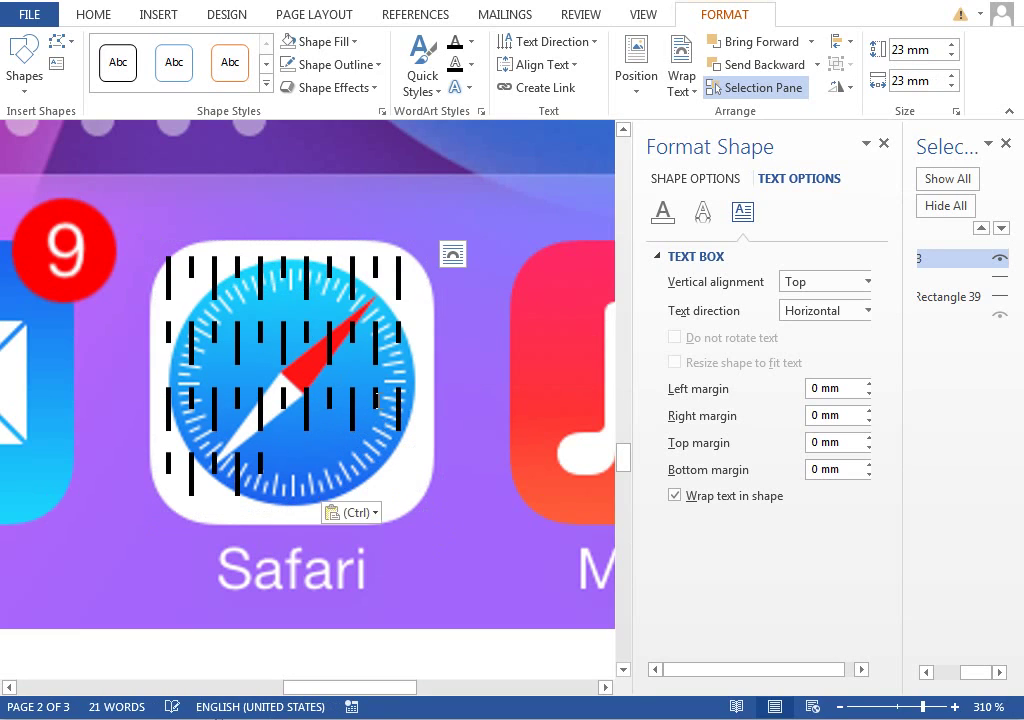
Nudge the tick ring down to line up with the compass dial and colour the ticks white.
{"action": "left_click", "coordinate": [338, 240]}
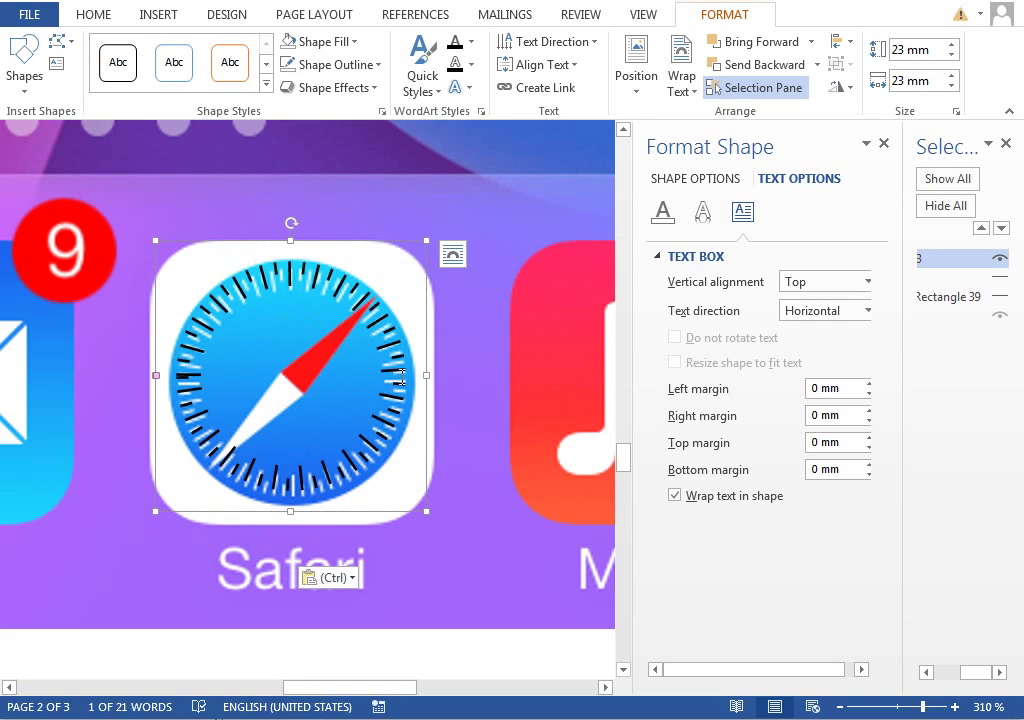
{"action": "key", "text": "Down"}
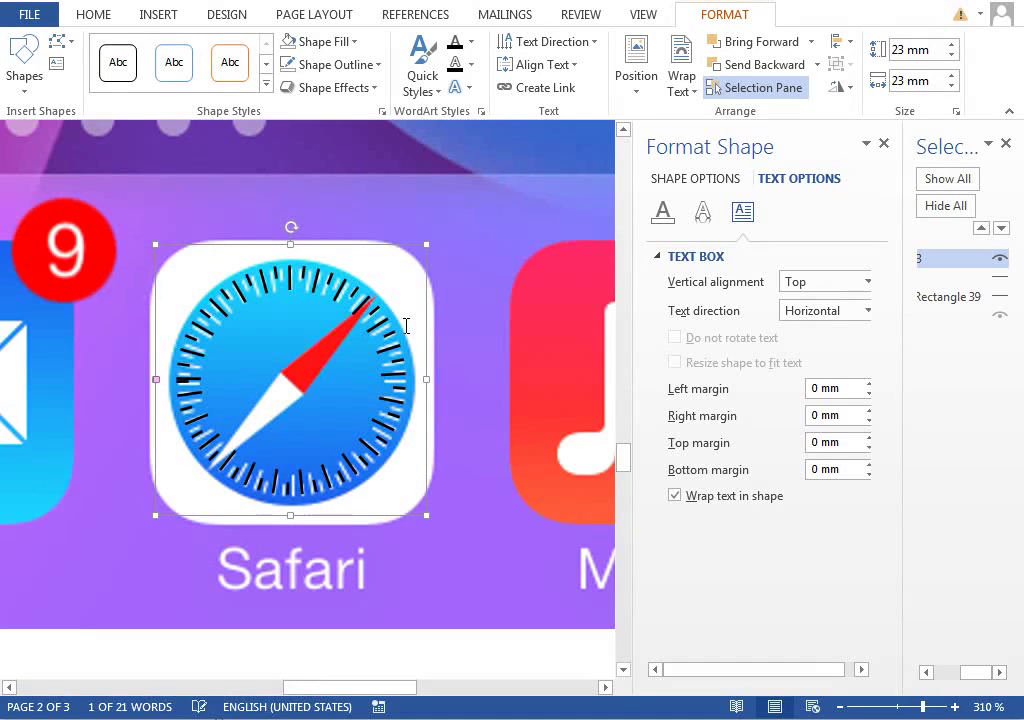
{"action": "left_click", "coordinate": [80, 18]}
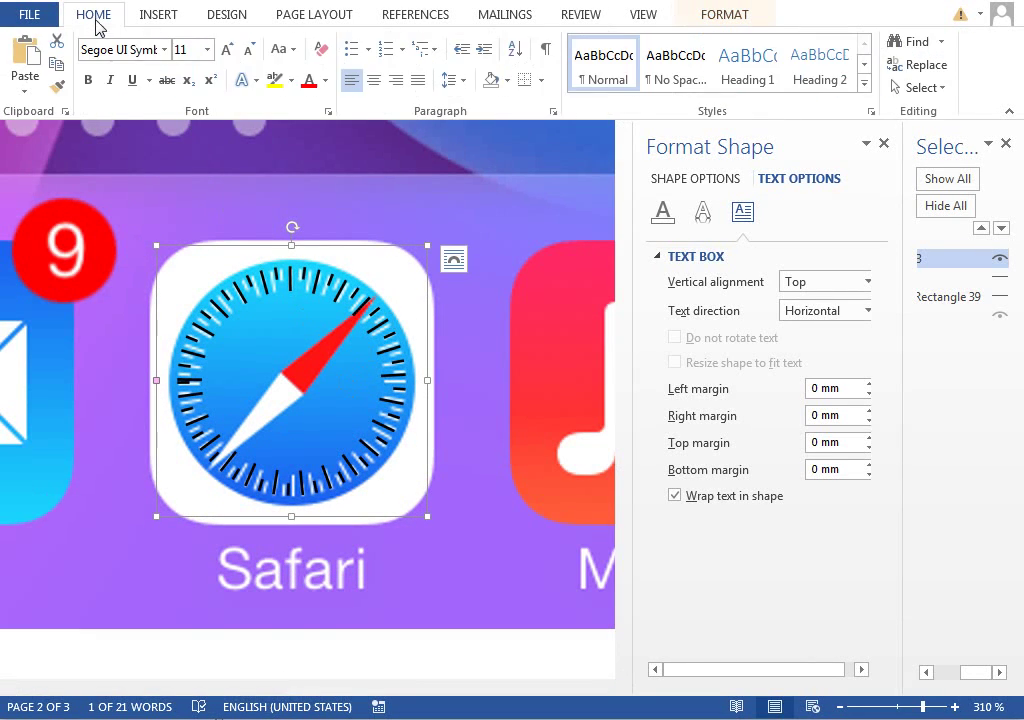
{"action": "left_click", "coordinate": [326, 86]}
{"action": "left_click", "coordinate": [311, 146]}
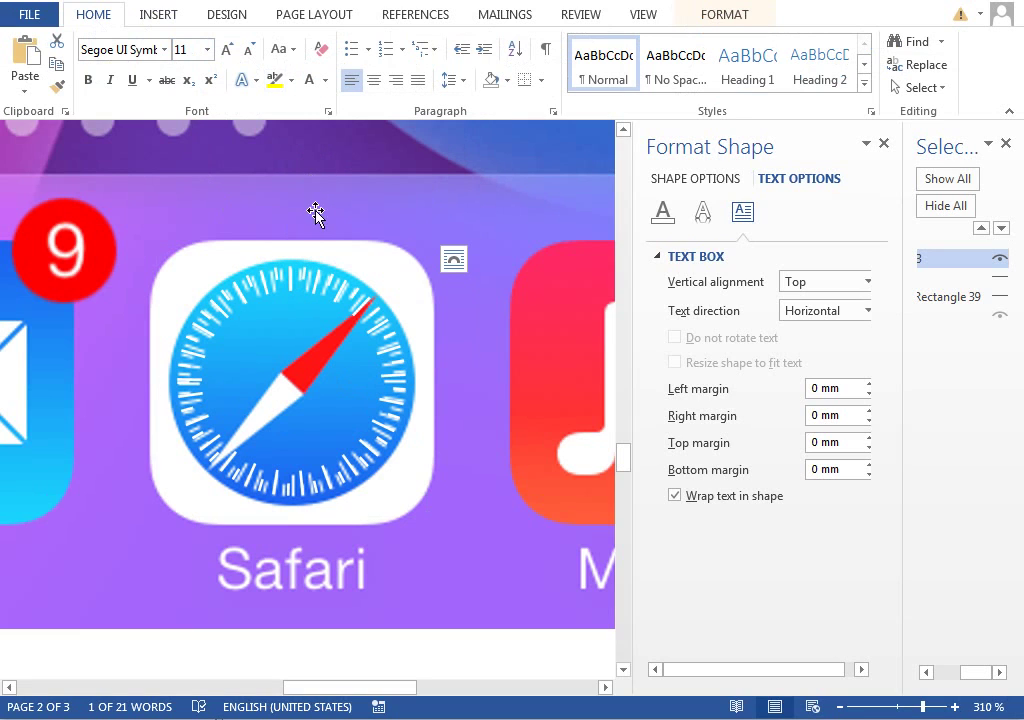
Show the gradient circle and Rectangle 39 to check the white ticks against them, and hide all three drawn layers.
{"action": "left_click", "coordinate": [1001, 297]}
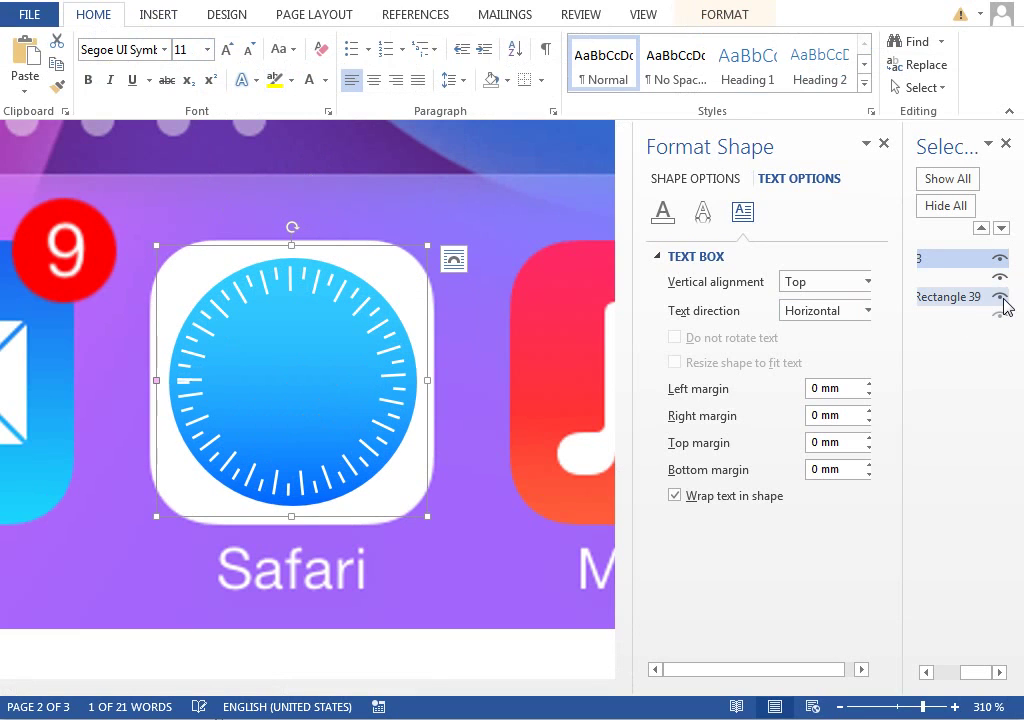
{"action": "left_click", "coordinate": [999, 268]}
{"action": "left_click", "coordinate": [600, 290]}
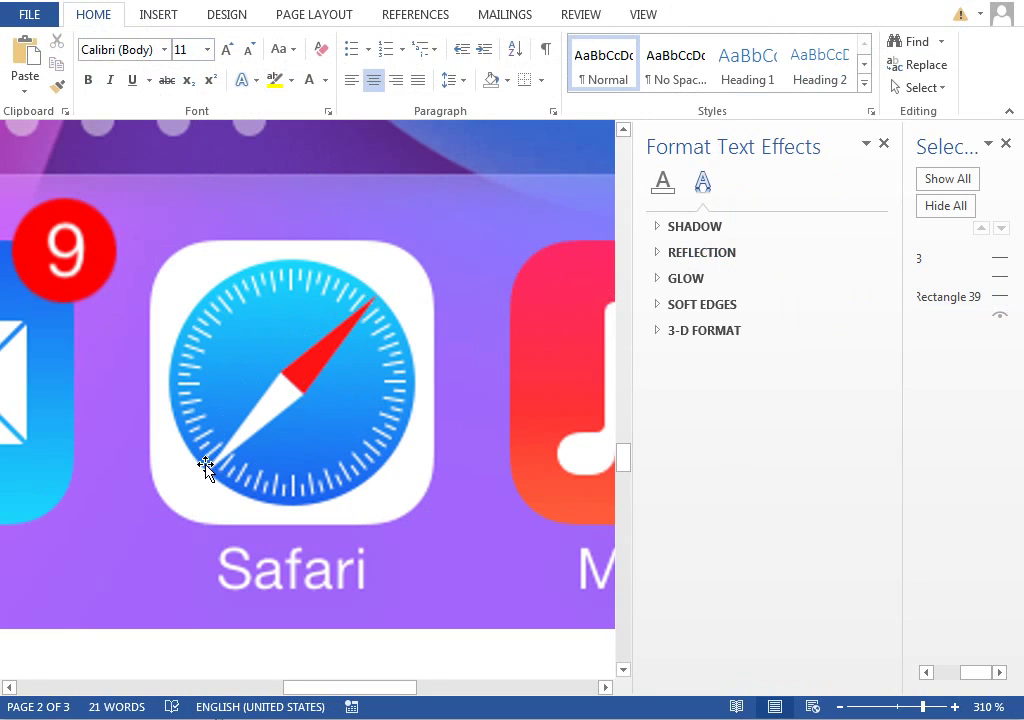
Draw an upright isosceles triangle about 9.9 mm tall and 2.6 mm wide over the upper half of the compass dial.
{"action": "left_click", "coordinate": [158, 14]}
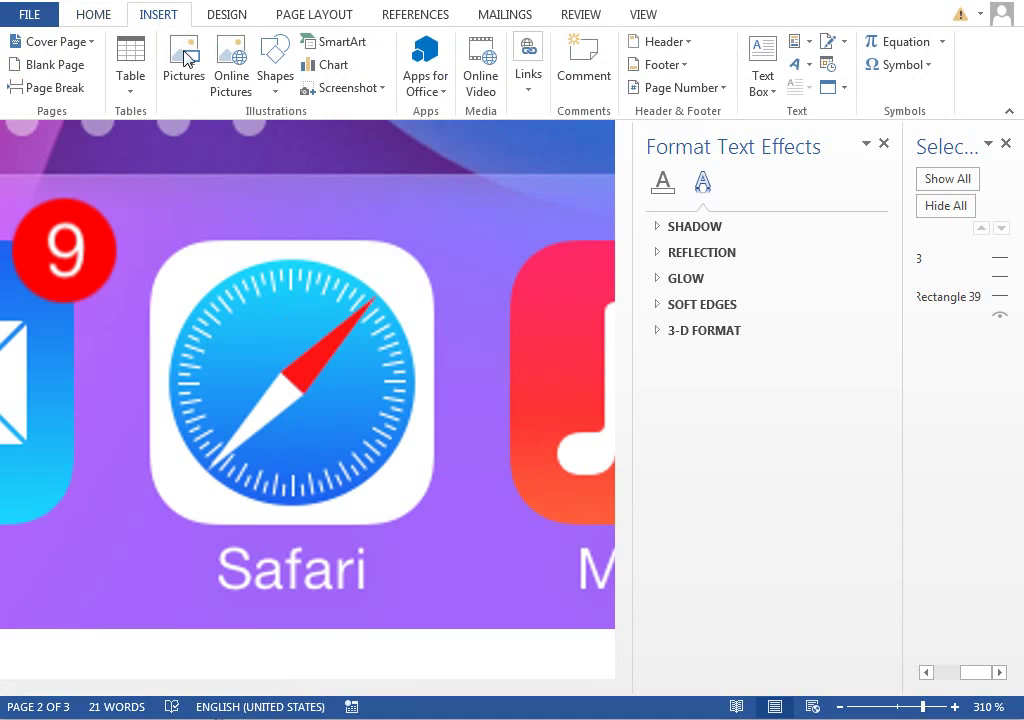
{"action": "left_click", "coordinate": [275, 66]}
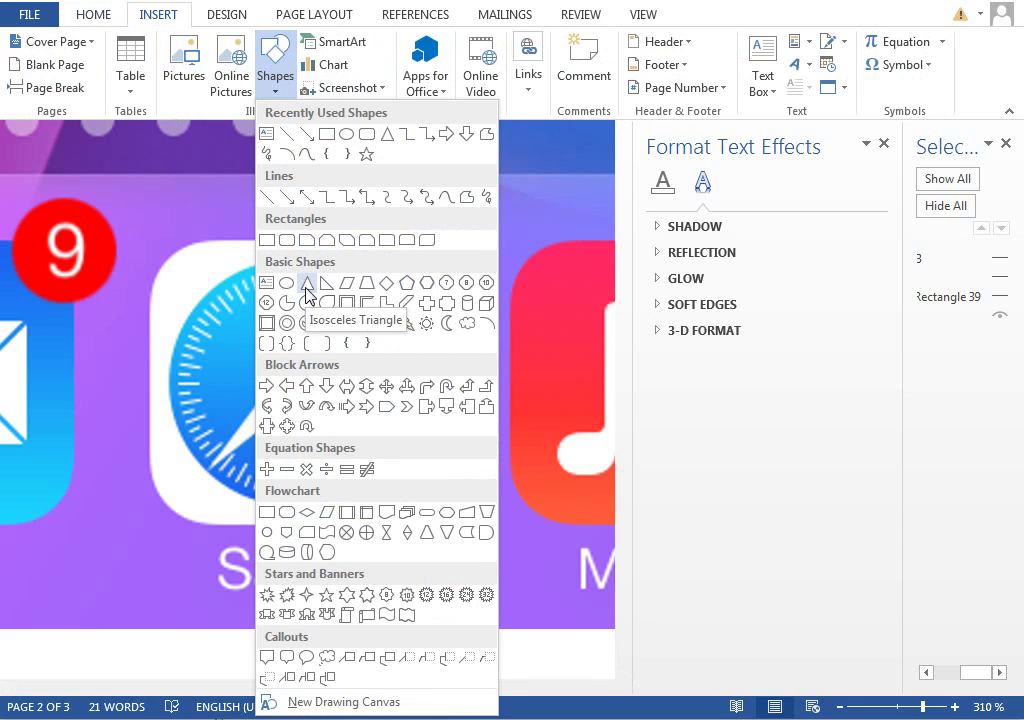
{"action": "left_click", "coordinate": [307, 293]}
{"action": "left_click_drag", "start_coordinate": [270, 250], "coordinate": [301, 374]}
{"action": "left_click", "coordinate": [662, 181]}
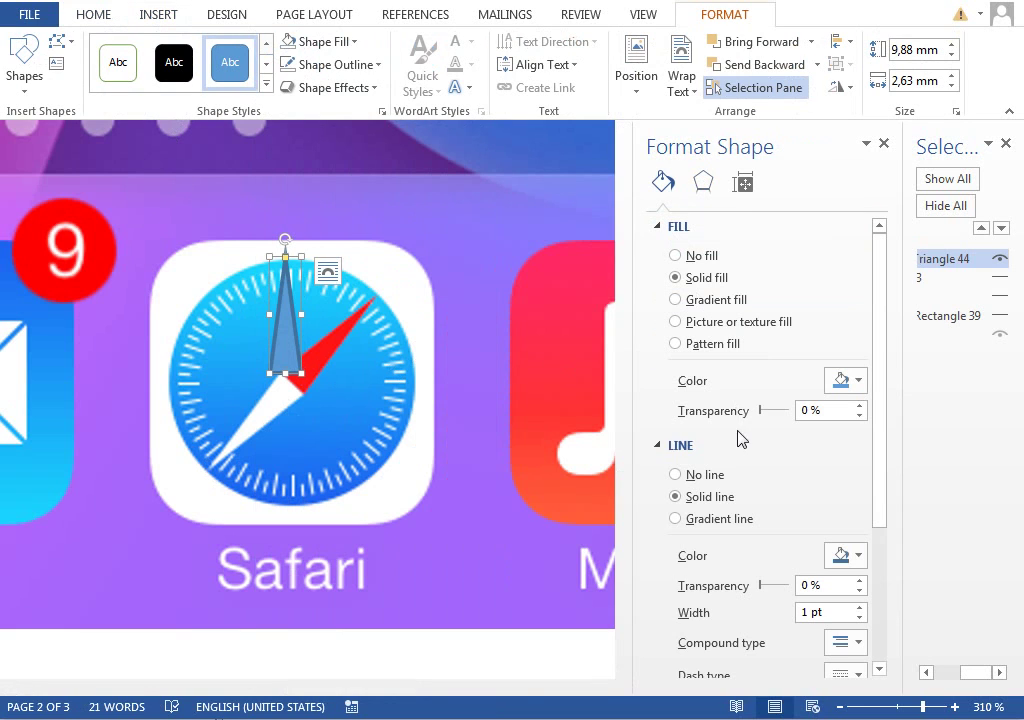
Remove the triangle's outline, fill it red and move it so its base sits at the dial's centre.
{"action": "left_click", "coordinate": [700, 477]}
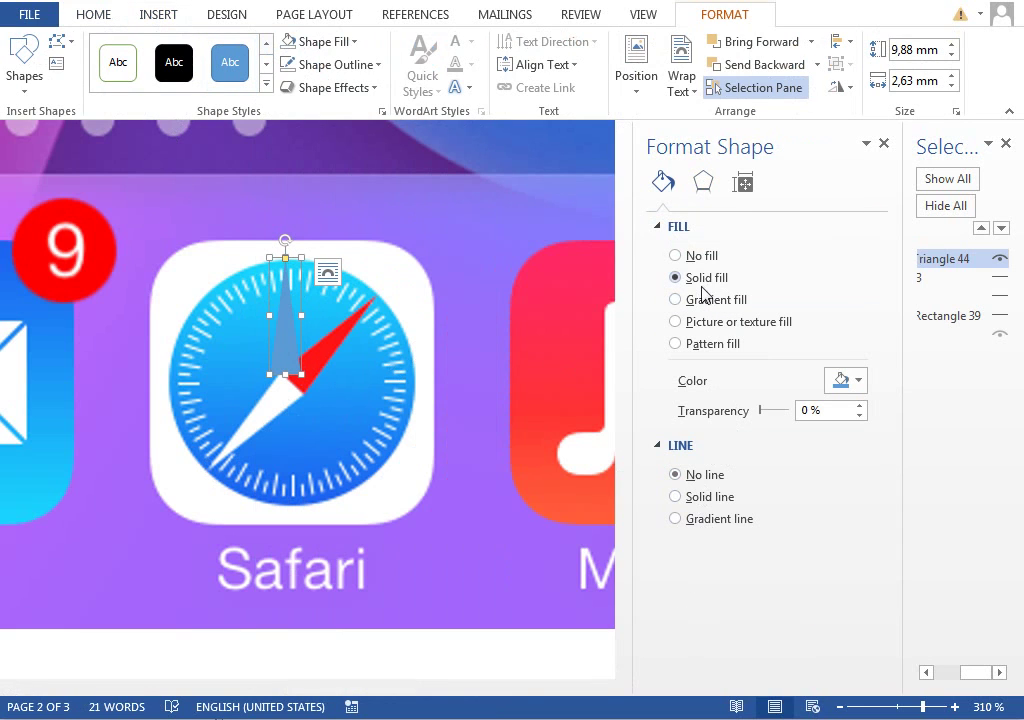
{"action": "left_click", "coordinate": [842, 381]}
{"action": "left_click", "coordinate": [850, 539]}
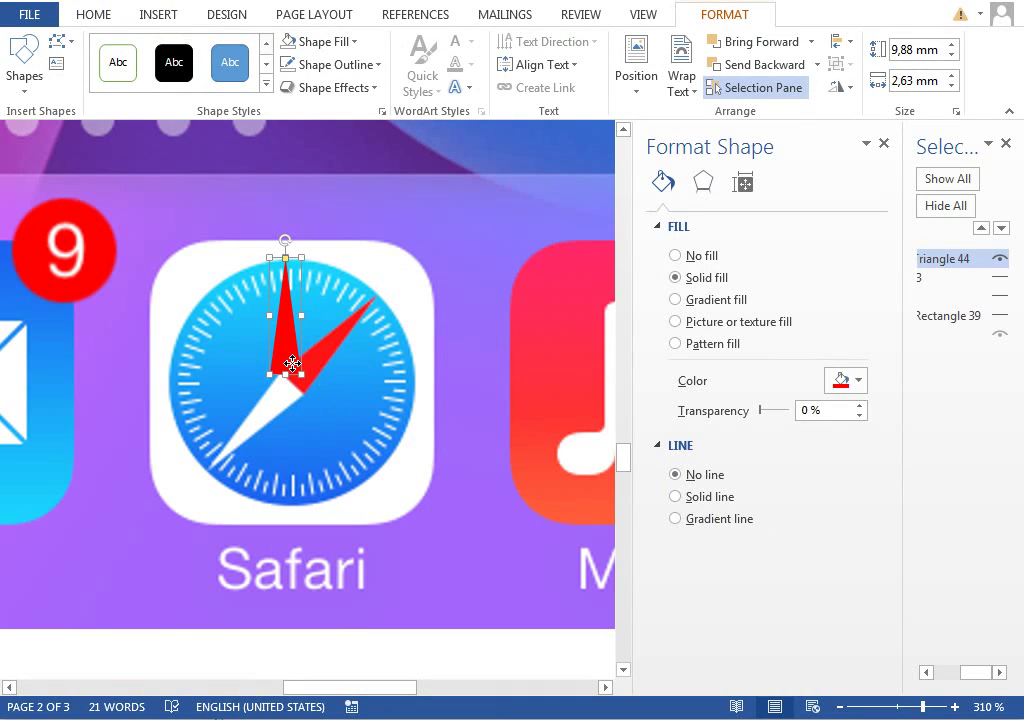
{"action": "left_click_drag", "start_coordinate": [292, 364], "coordinate": [295, 368]}
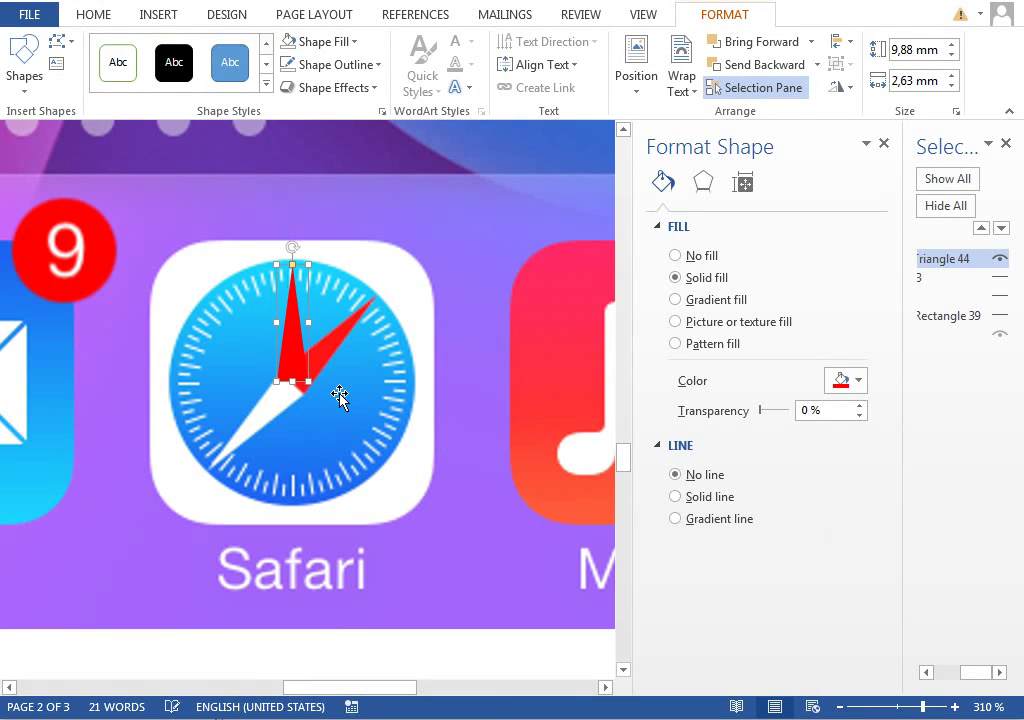
Duplicate the red triangle, rotate the copy upside down, fill it white and place it directly below the red one.
{"action": "key", "text": "ctrl+v"}
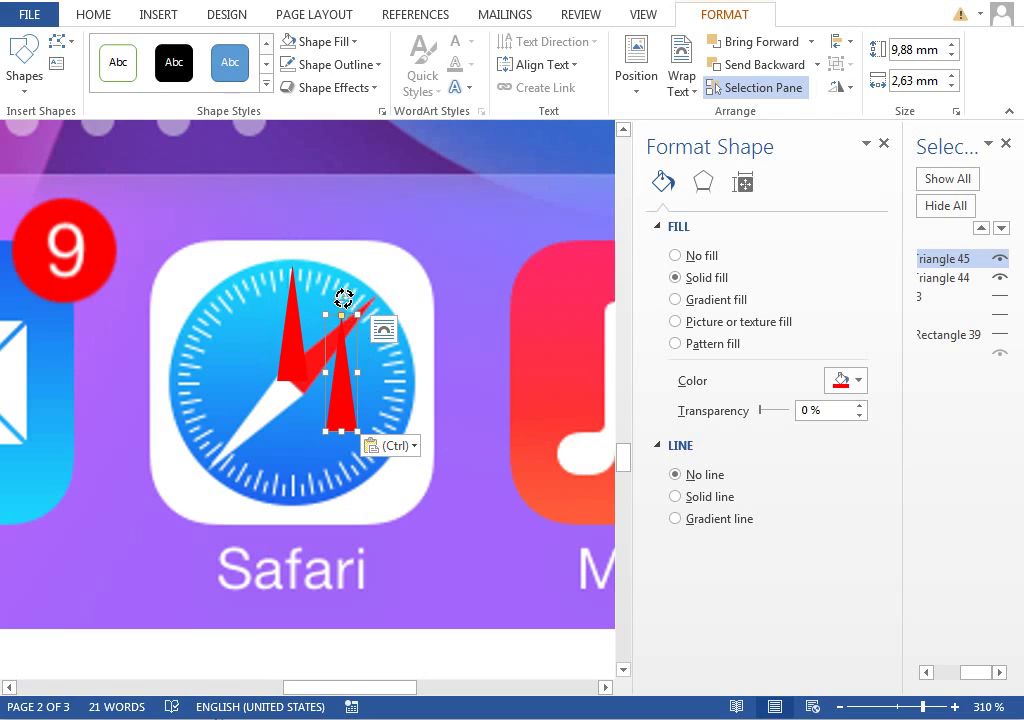
{"action": "left_click_drag", "start_coordinate": [343, 298], "coordinate": [334, 459]}
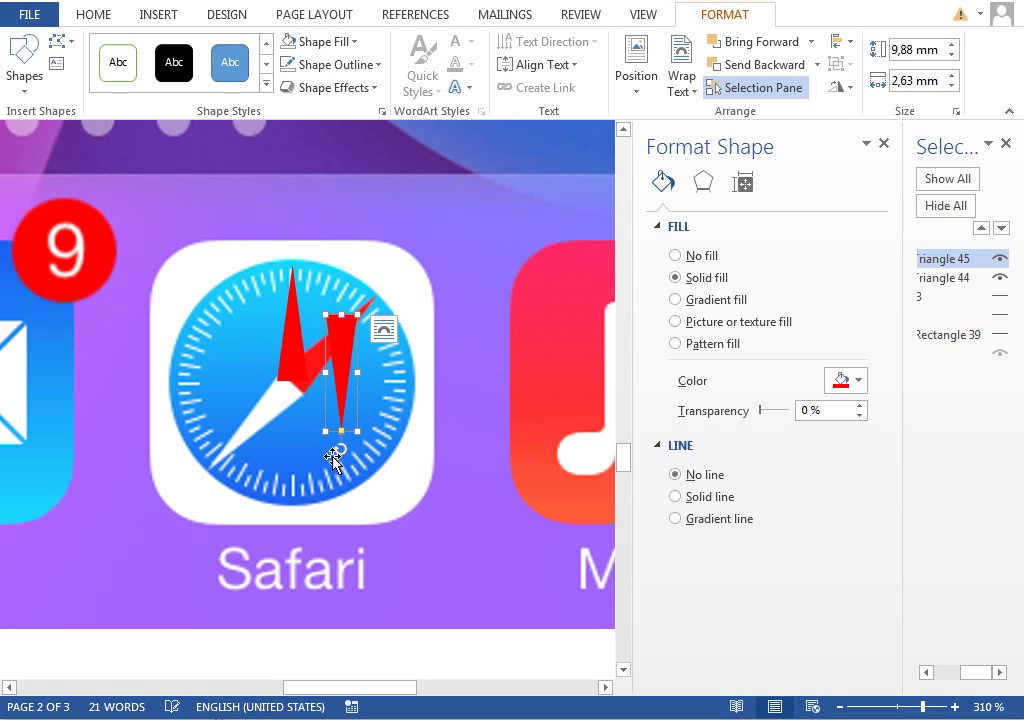
{"action": "left_click", "coordinate": [845, 381]}
{"action": "left_click", "coordinate": [849, 425]}
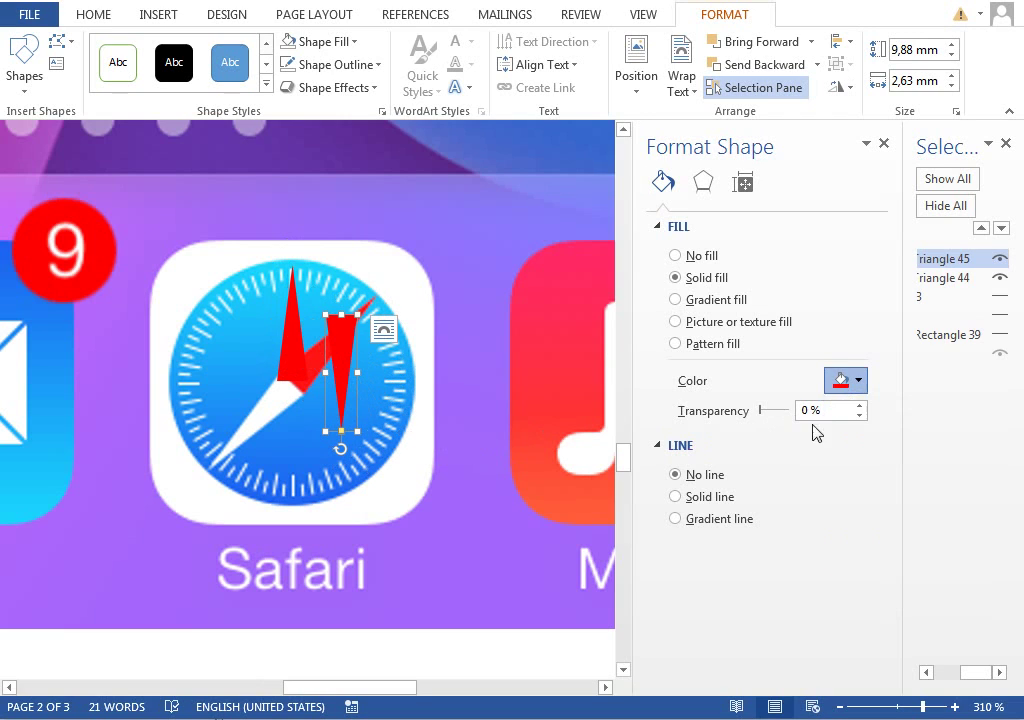
{"action": "left_click_drag", "start_coordinate": [357, 352], "coordinate": [305, 415]}
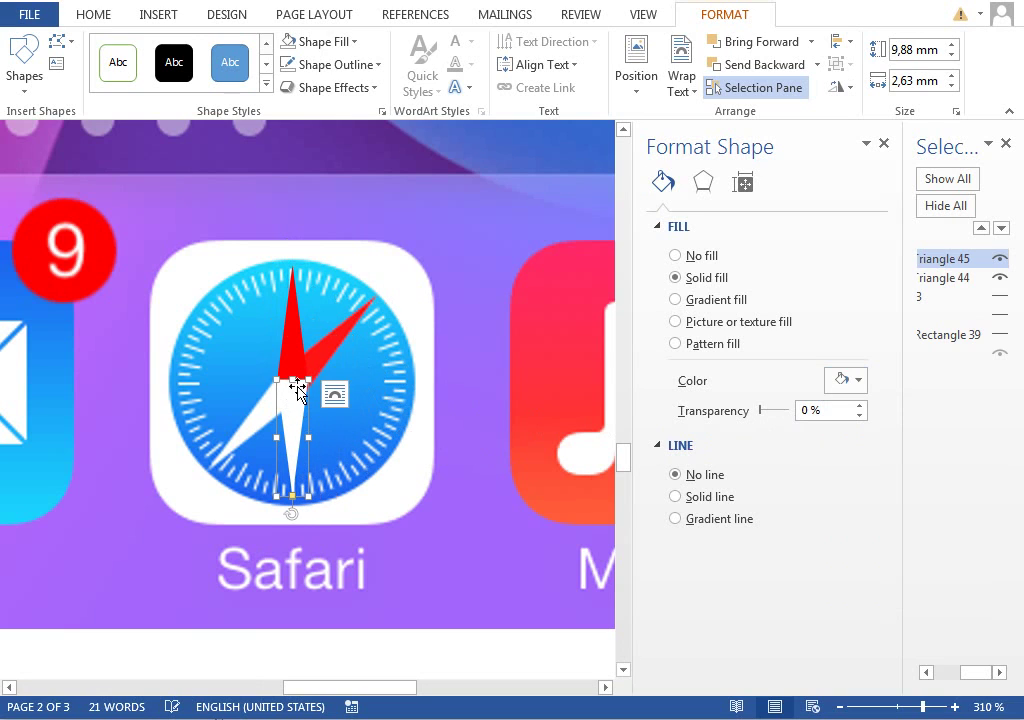
Group the red and white triangles and rotate the group clockwise to match the compass needle in the screenshot.
{"action": "left_click", "coordinate": [297, 360], "text": "shift"}
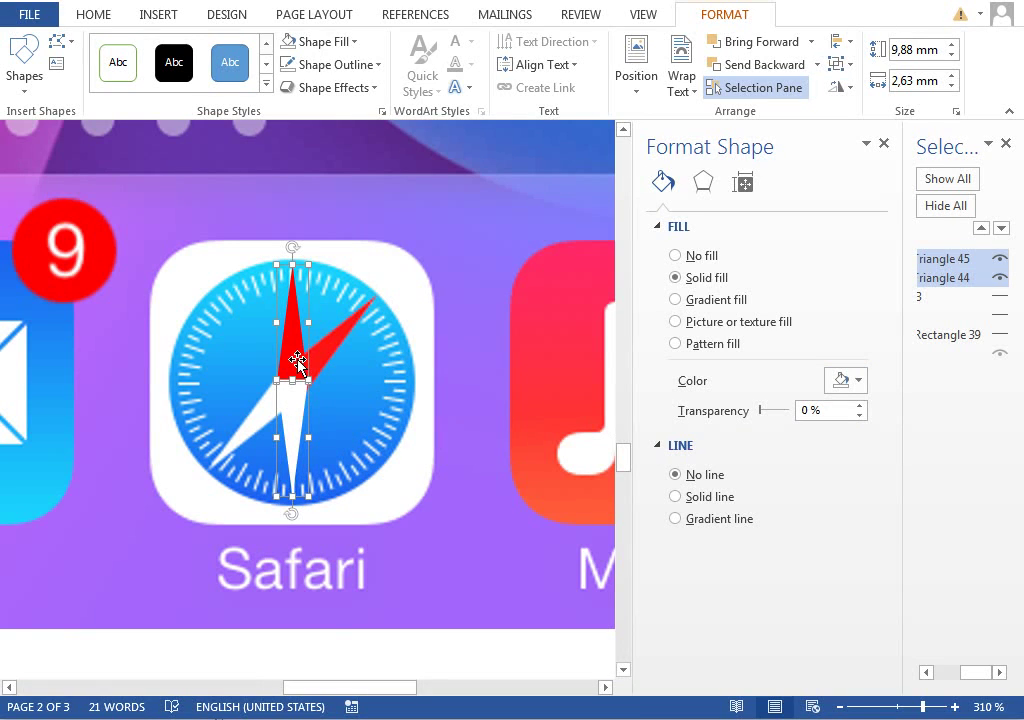
{"action": "left_click", "coordinate": [840, 64]}
{"action": "left_click", "coordinate": [862, 92]}
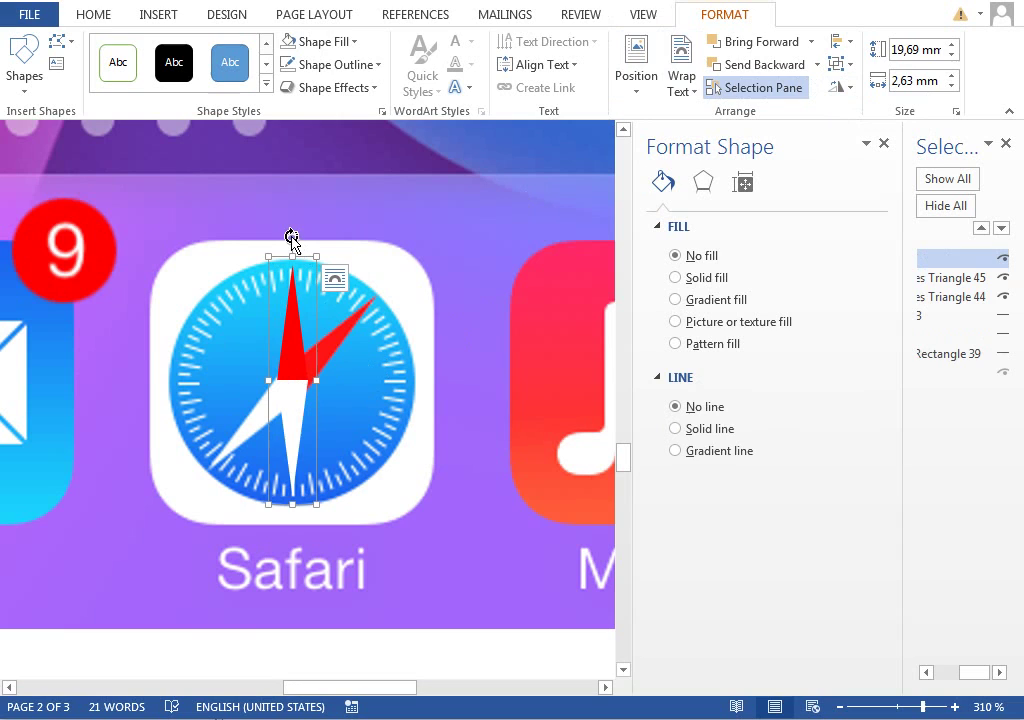
{"action": "left_click_drag", "start_coordinate": [291, 237], "coordinate": [407, 263]}
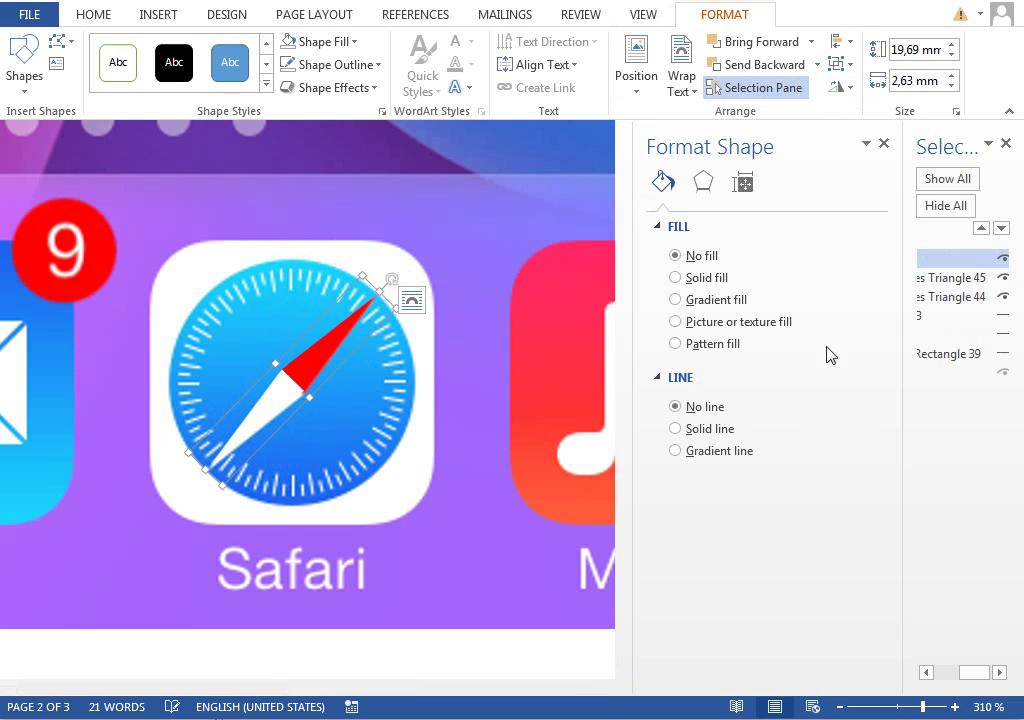
Show the hidden tick ring, gradient circle and rounded rectangle, and nudge the needle slightly left to centre it.
{"action": "left_click", "coordinate": [1003, 315]}
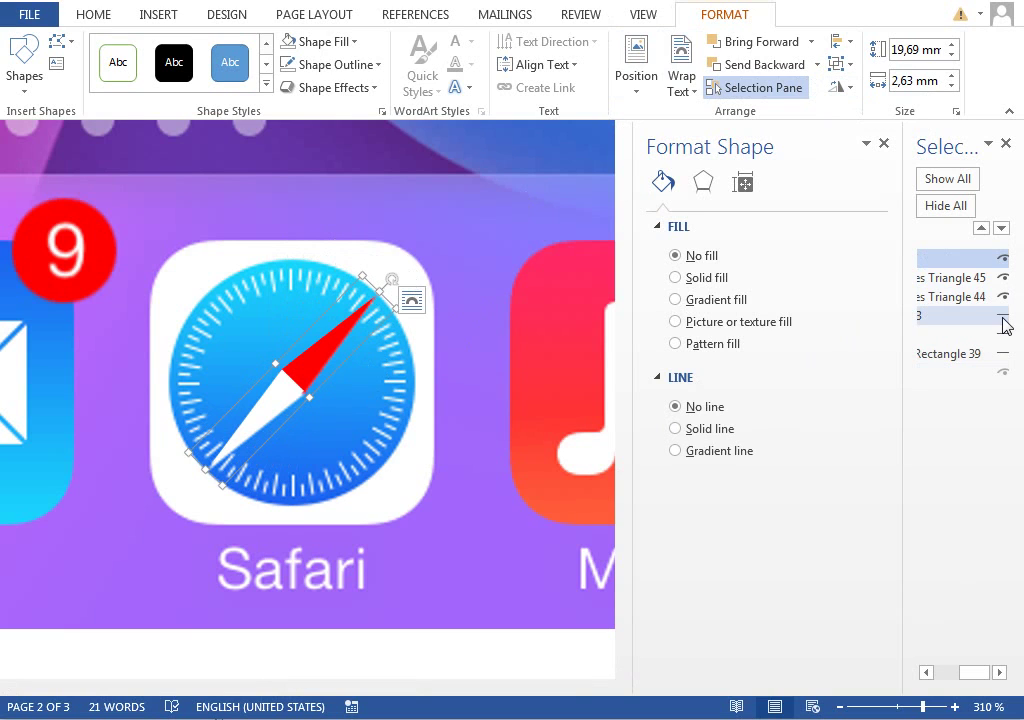
{"action": "left_click", "coordinate": [1003, 334]}
{"action": "left_click", "coordinate": [1003, 354]}
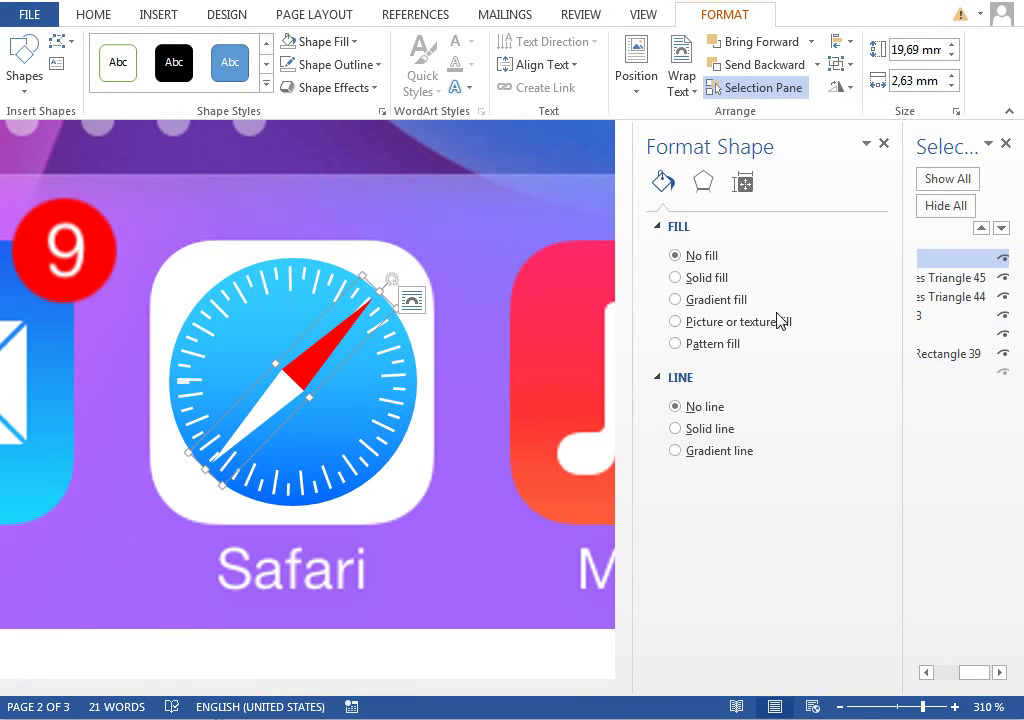
{"action": "left_click_drag", "start_coordinate": [315, 384], "coordinate": [309, 377]}
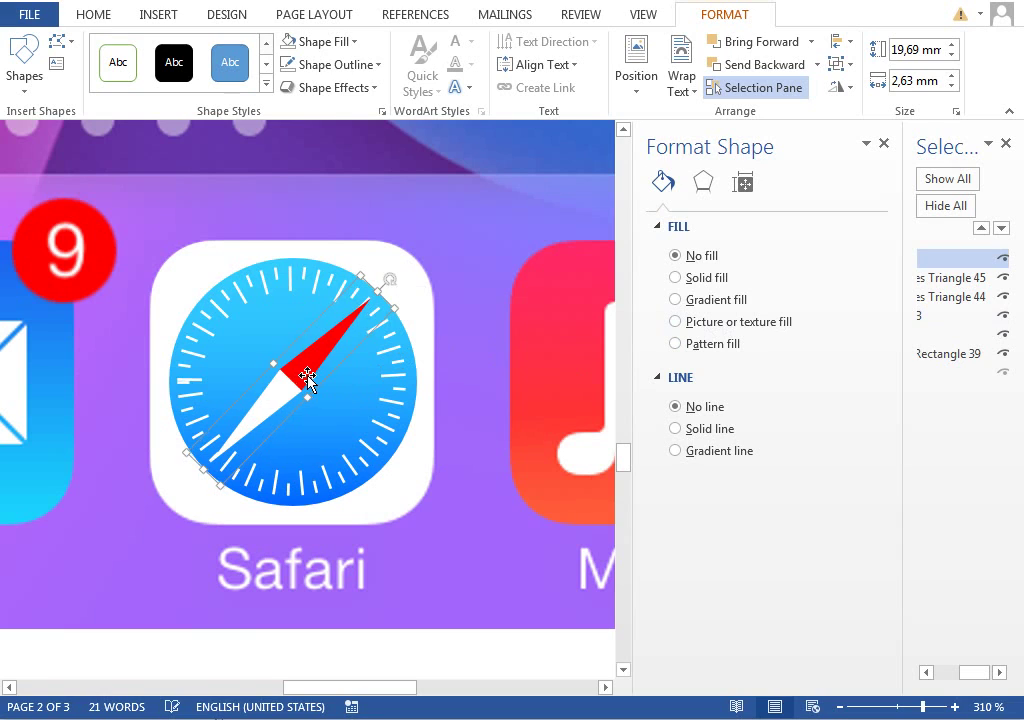
Try to select the drawn icon shapes on the page with Select Objects.
{"action": "left_click", "coordinate": [93, 16]}
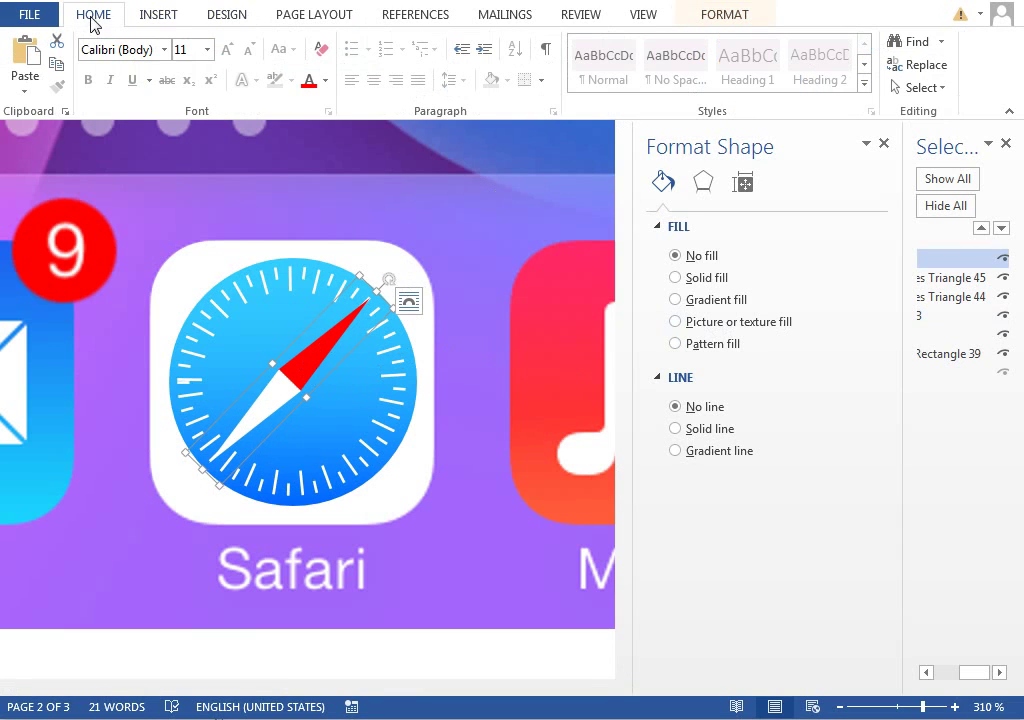
{"action": "left_click", "coordinate": [920, 87]}
{"action": "left_click", "coordinate": [937, 134]}
{"action": "left_click", "coordinate": [92, 191]}
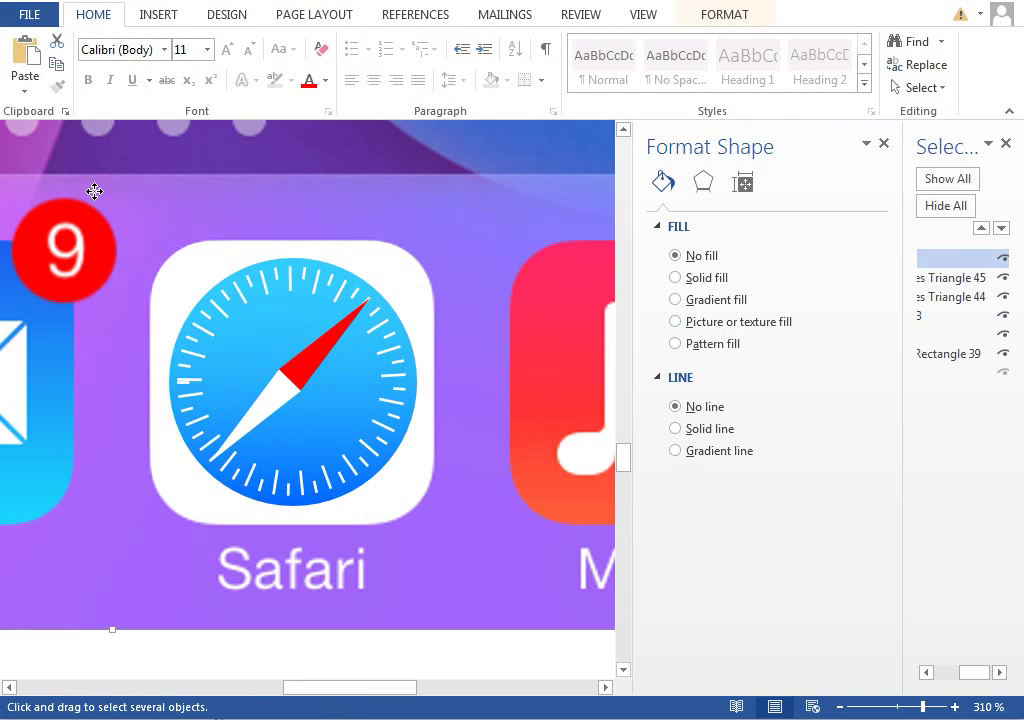
Group Rounded Rectangle 39, Oval 40, Text Box 43 and the needle group into one object, leaving out Picture 5.
{"action": "left_click", "coordinate": [958, 354]}
{"action": "left_click", "coordinate": [945, 334], "text": "ctrl"}
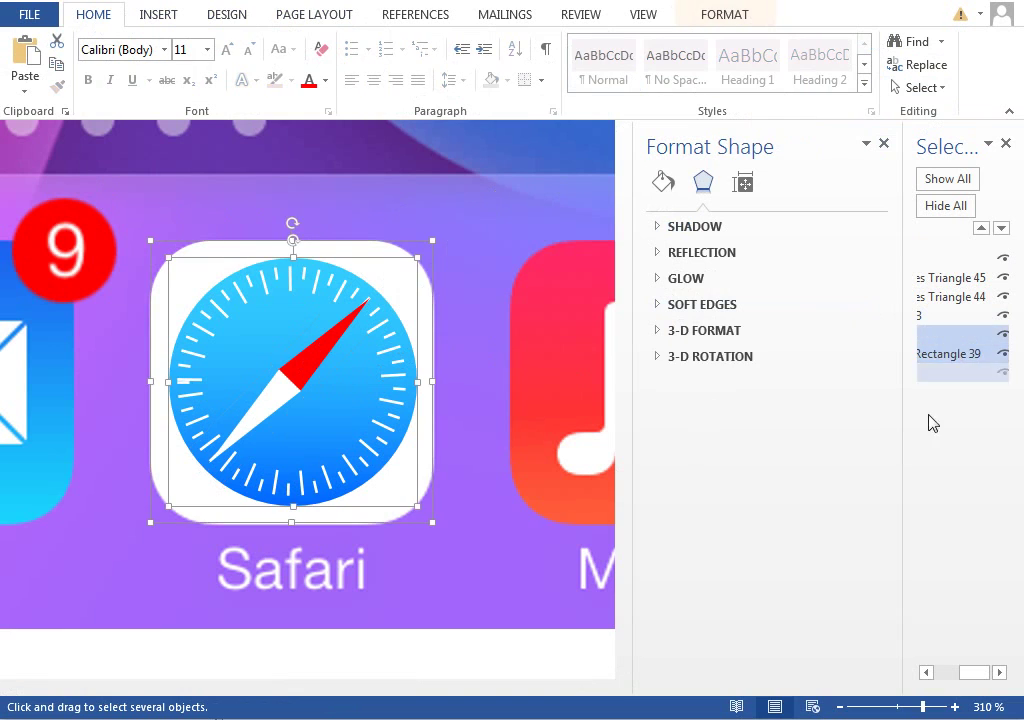
{"action": "left_click_drag", "start_coordinate": [905, 485], "coordinate": [826, 483]}
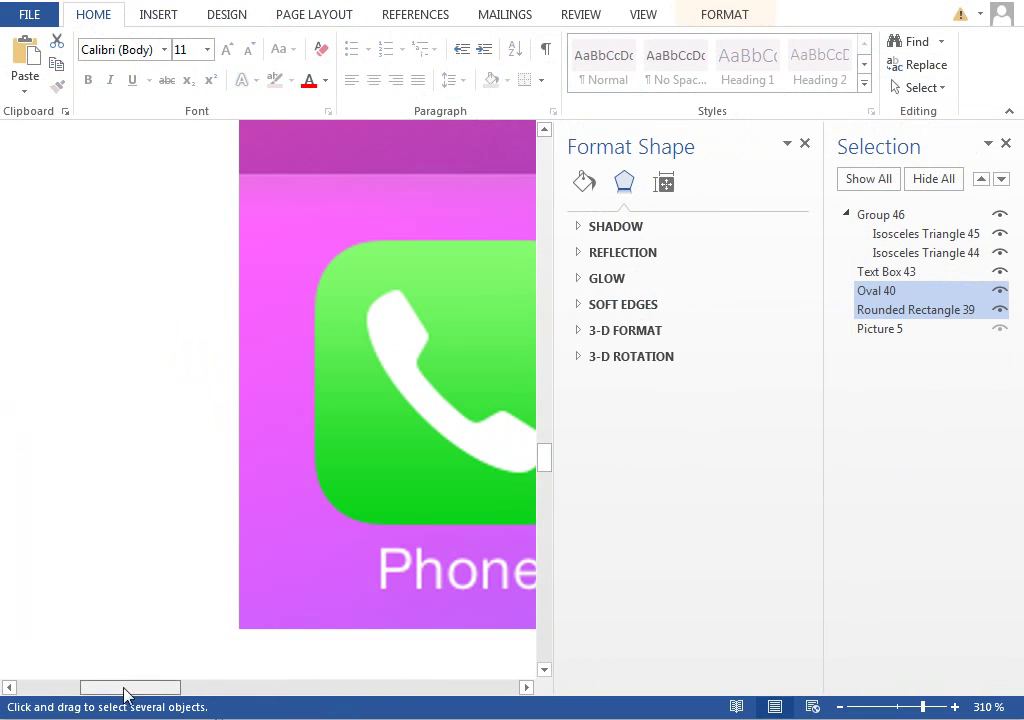
{"action": "left_click_drag", "start_coordinate": [126, 697], "coordinate": [305, 690]}
{"action": "left_click", "coordinate": [985, 336], "text": "ctrl"}
{"action": "left_click", "coordinate": [981, 333], "text": "ctrl"}
{"action": "left_click", "coordinate": [860, 274], "text": "ctrl"}
{"action": "left_click", "coordinate": [890, 215], "text": "ctrl"}
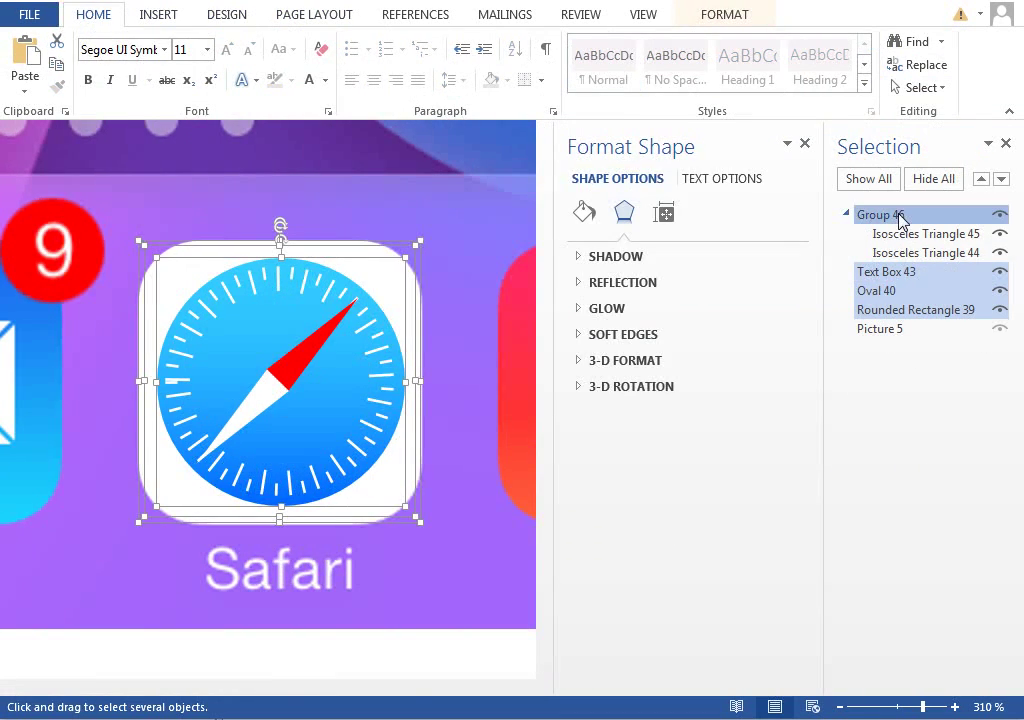
{"action": "left_click", "coordinate": [725, 14]}
{"action": "left_click", "coordinate": [838, 64]}
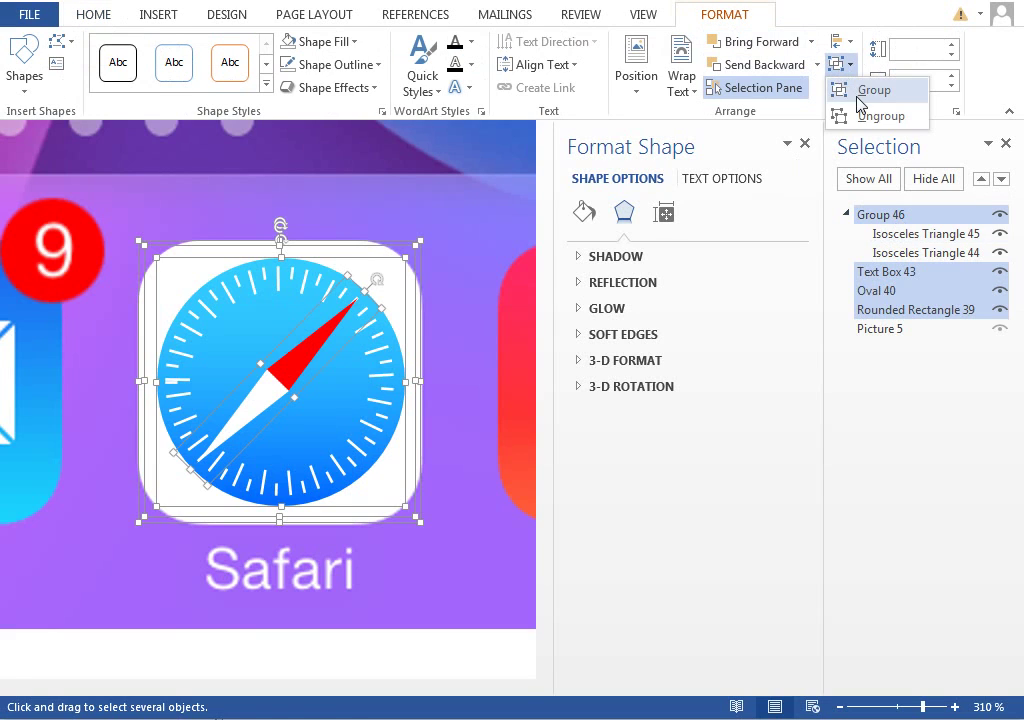
{"action": "left_click", "coordinate": [872, 87]}
Rename the new icon group as "safari icon".
{"action": "left_click", "coordinate": [882, 214]}
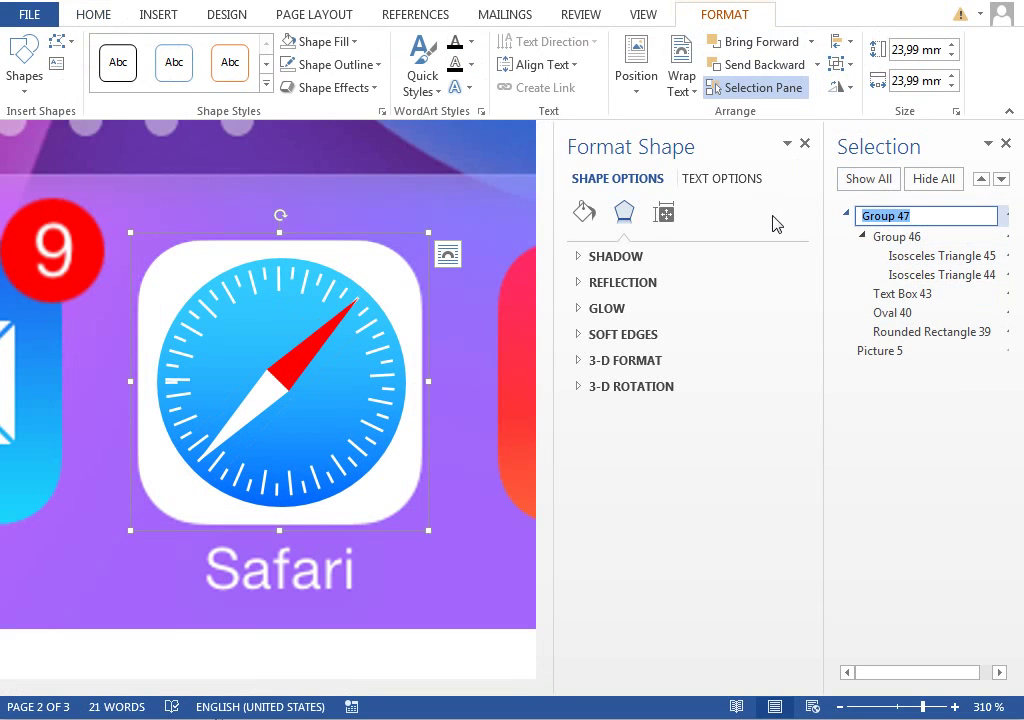
{"action": "type", "text": "safari icon"}
{"action": "key", "text": "Return"}
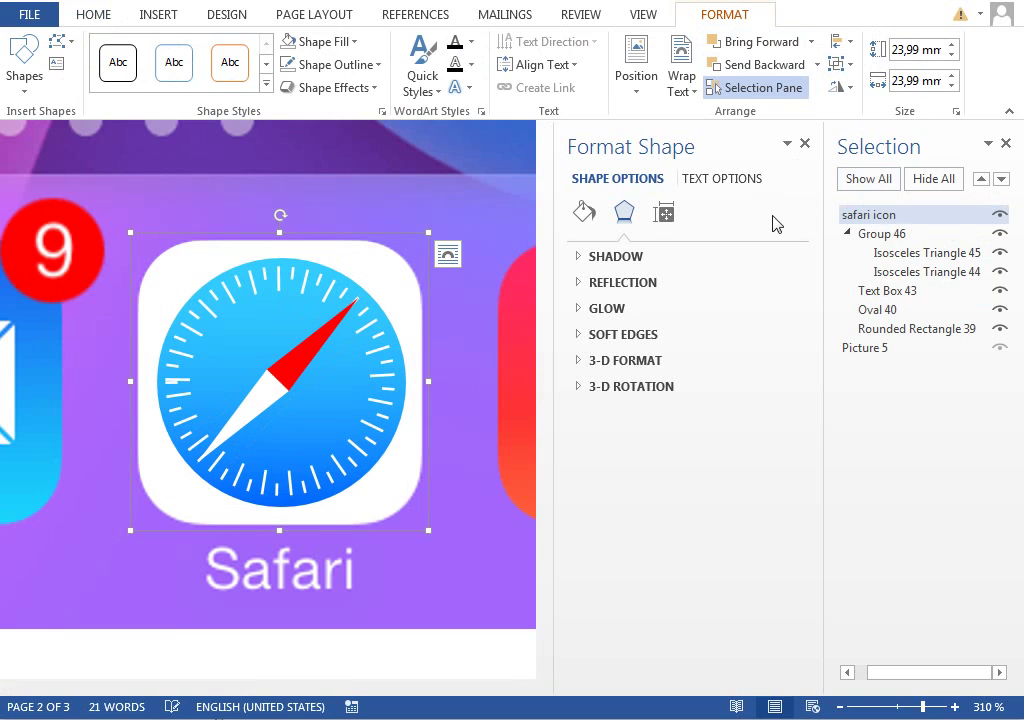
{"action": "left_click", "coordinate": [884, 707]}
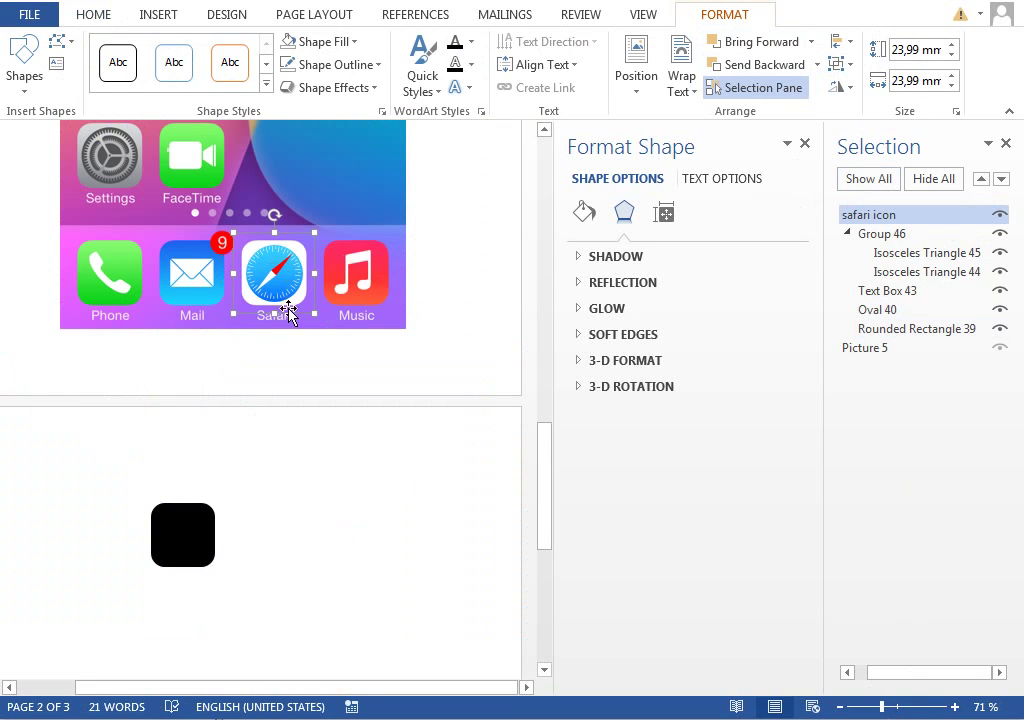